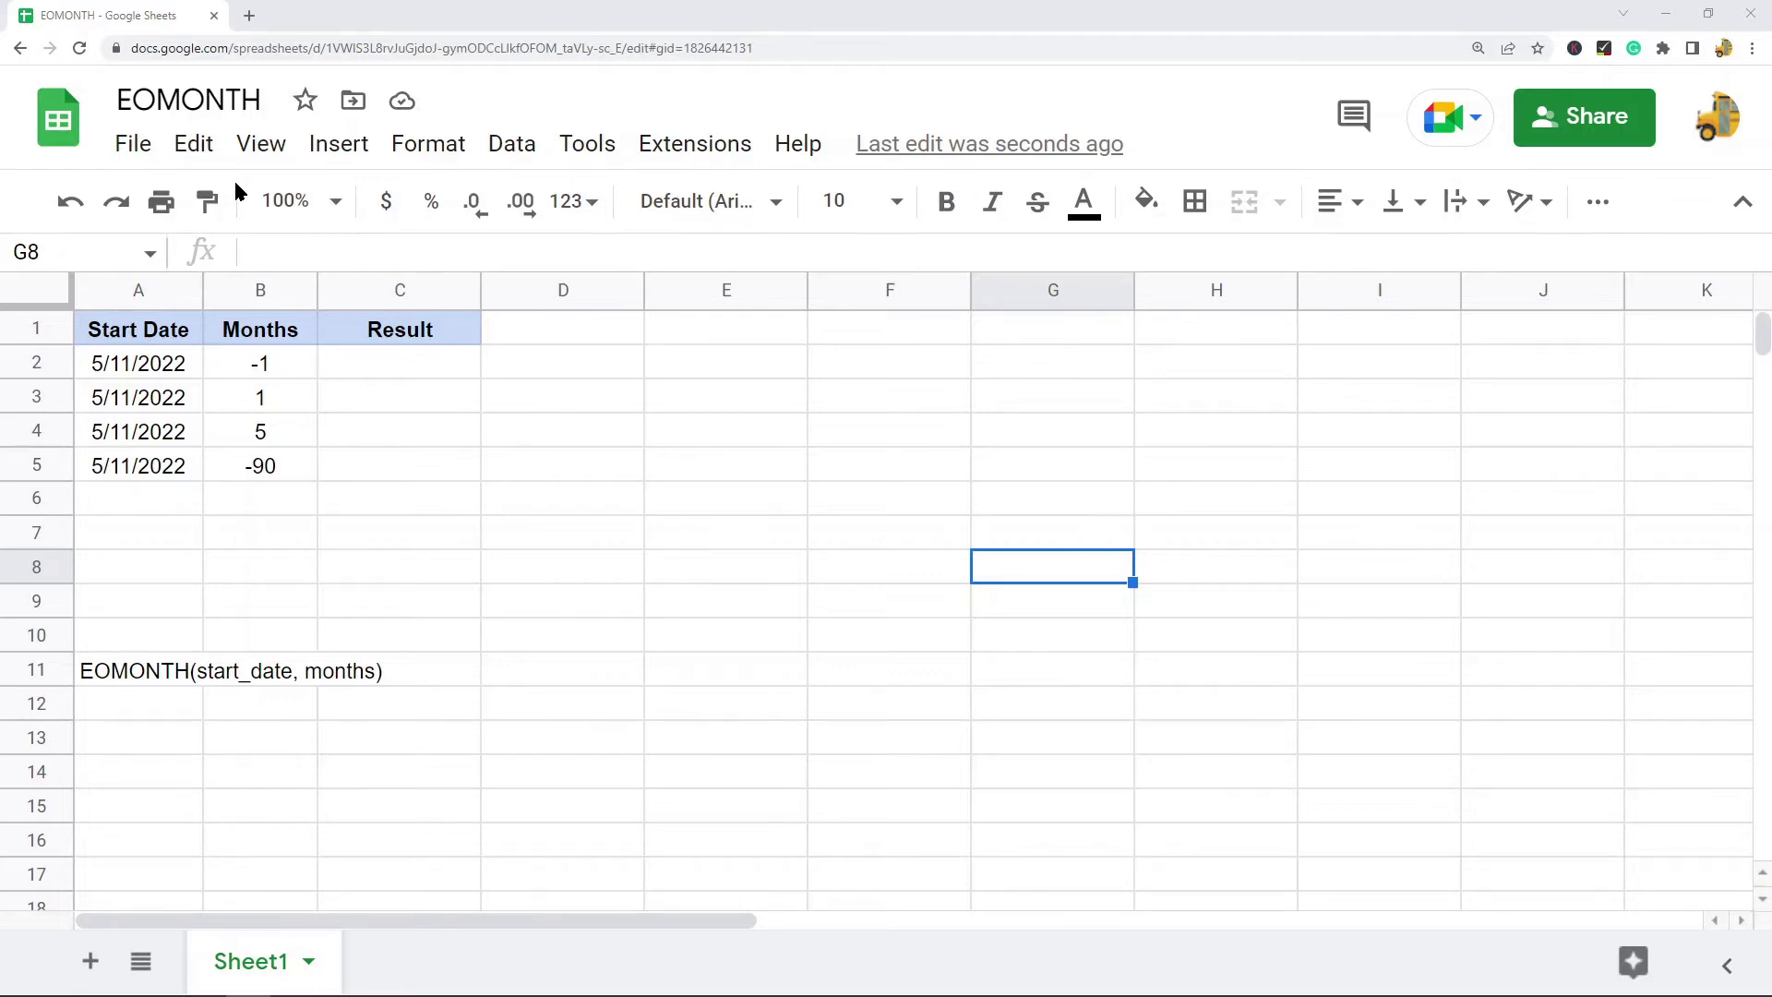
Inspect the EOMONTH syntax note in A11, highlighting its start_date and months arguments
{"action": "left_click", "coordinate": [127, 676]}
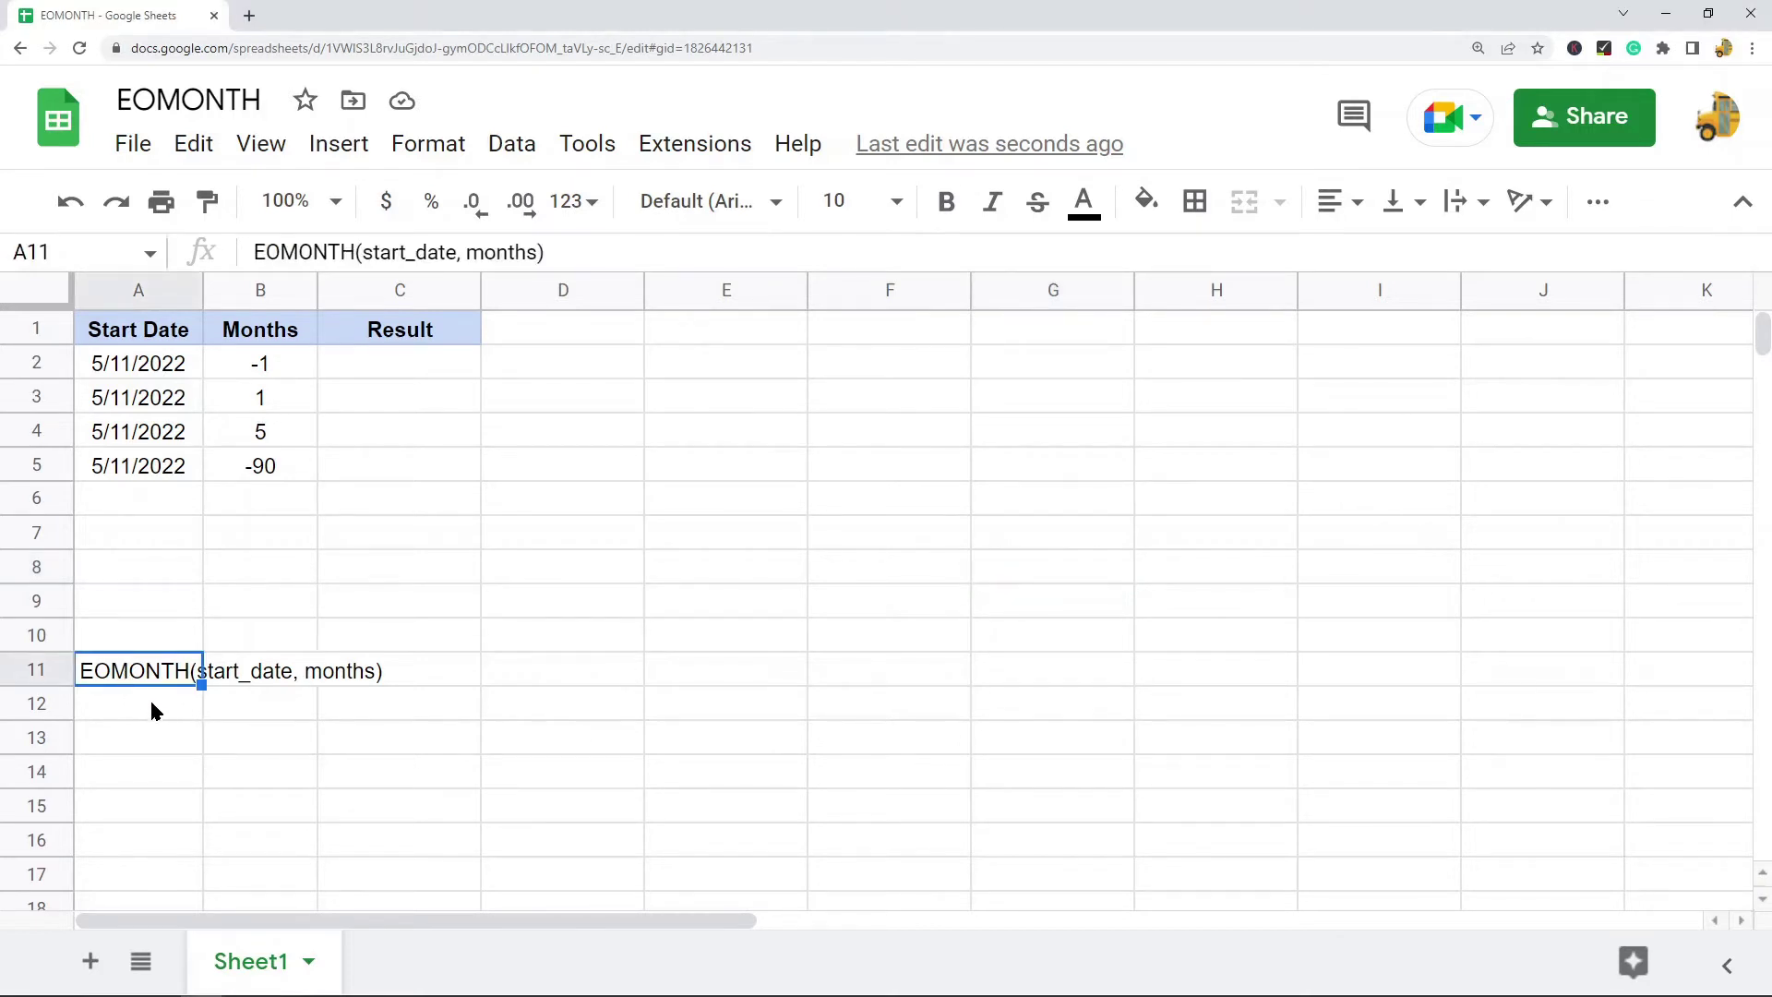
{"action": "left_click", "coordinate": [455, 251]}
{"action": "left_click_drag", "start_coordinate": [456, 253], "coordinate": [365, 259]}
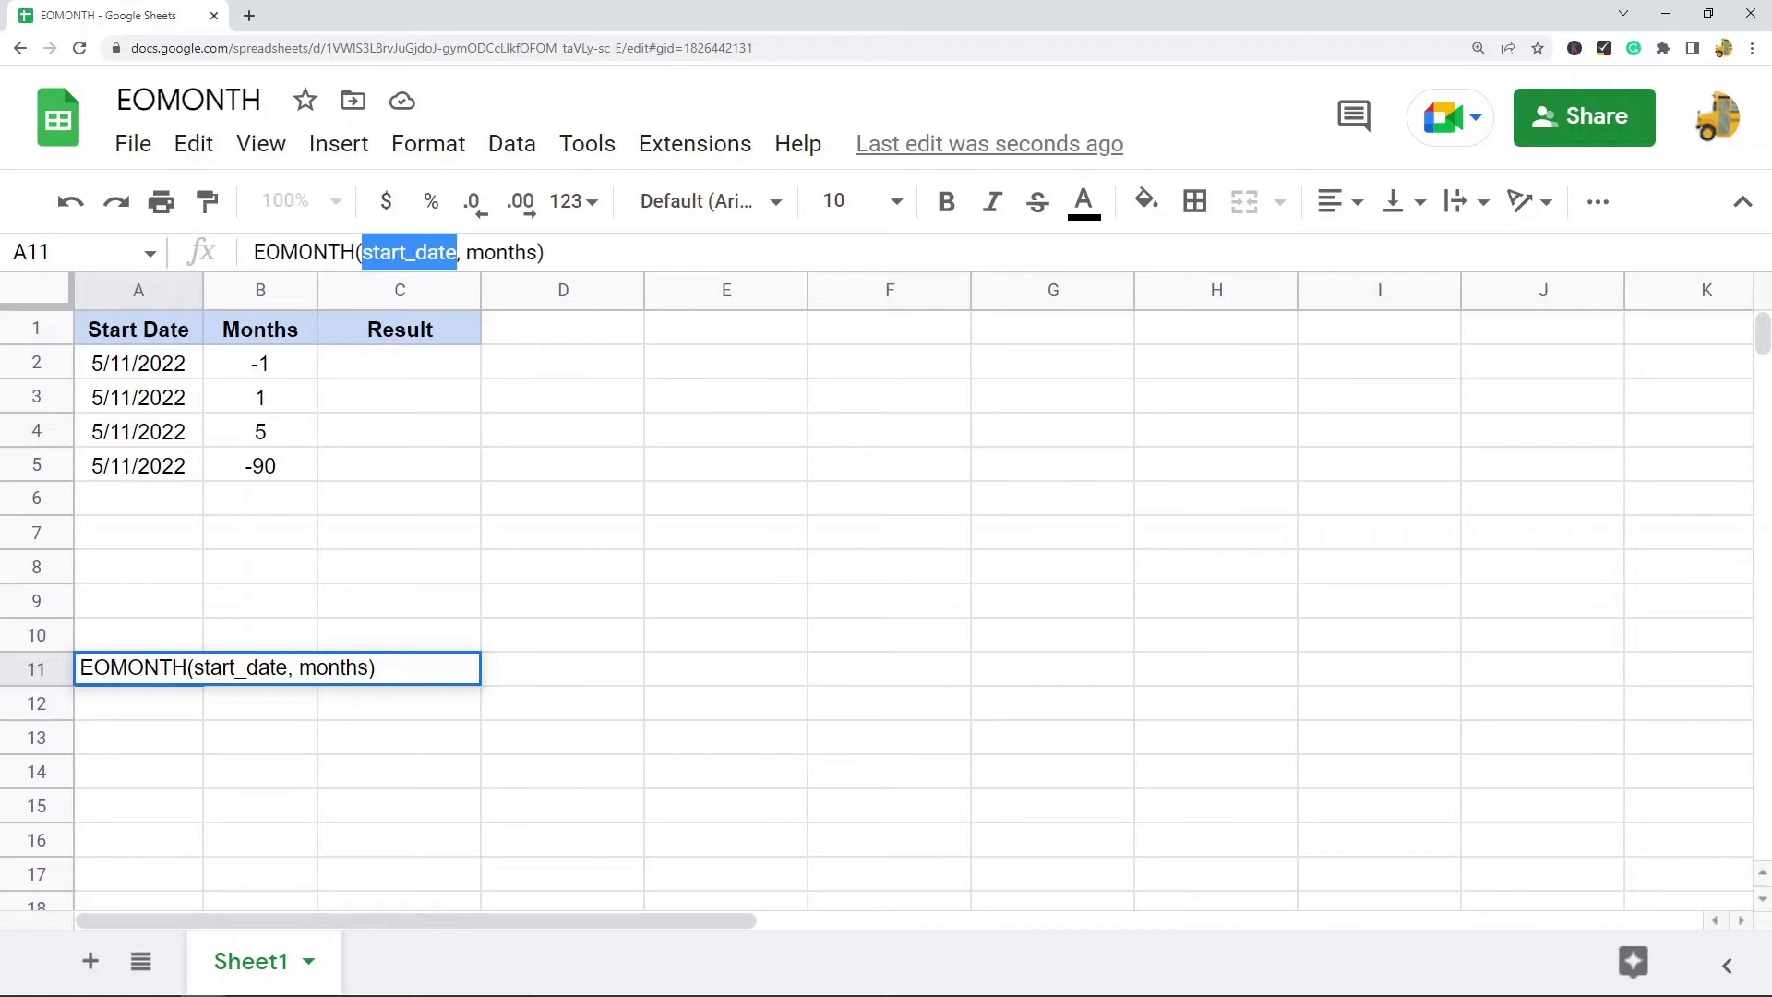
{"action": "left_click", "coordinate": [881, 471]}
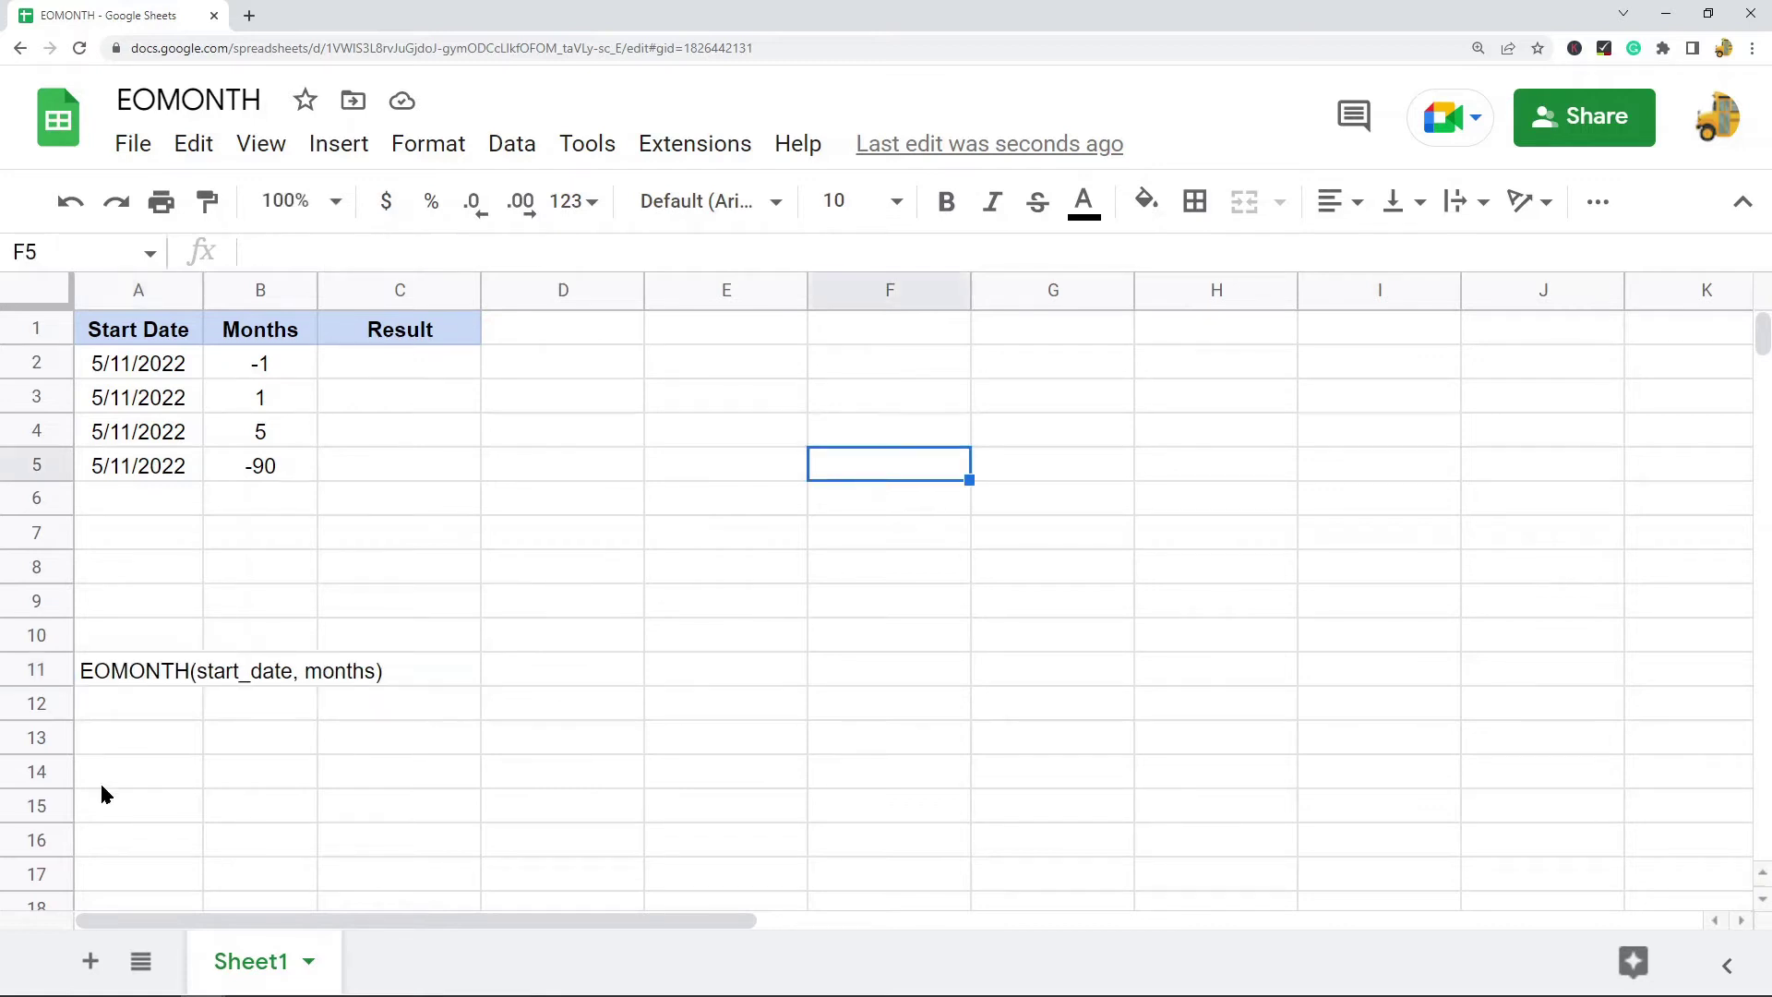
{"action": "left_click", "coordinate": [162, 667]}
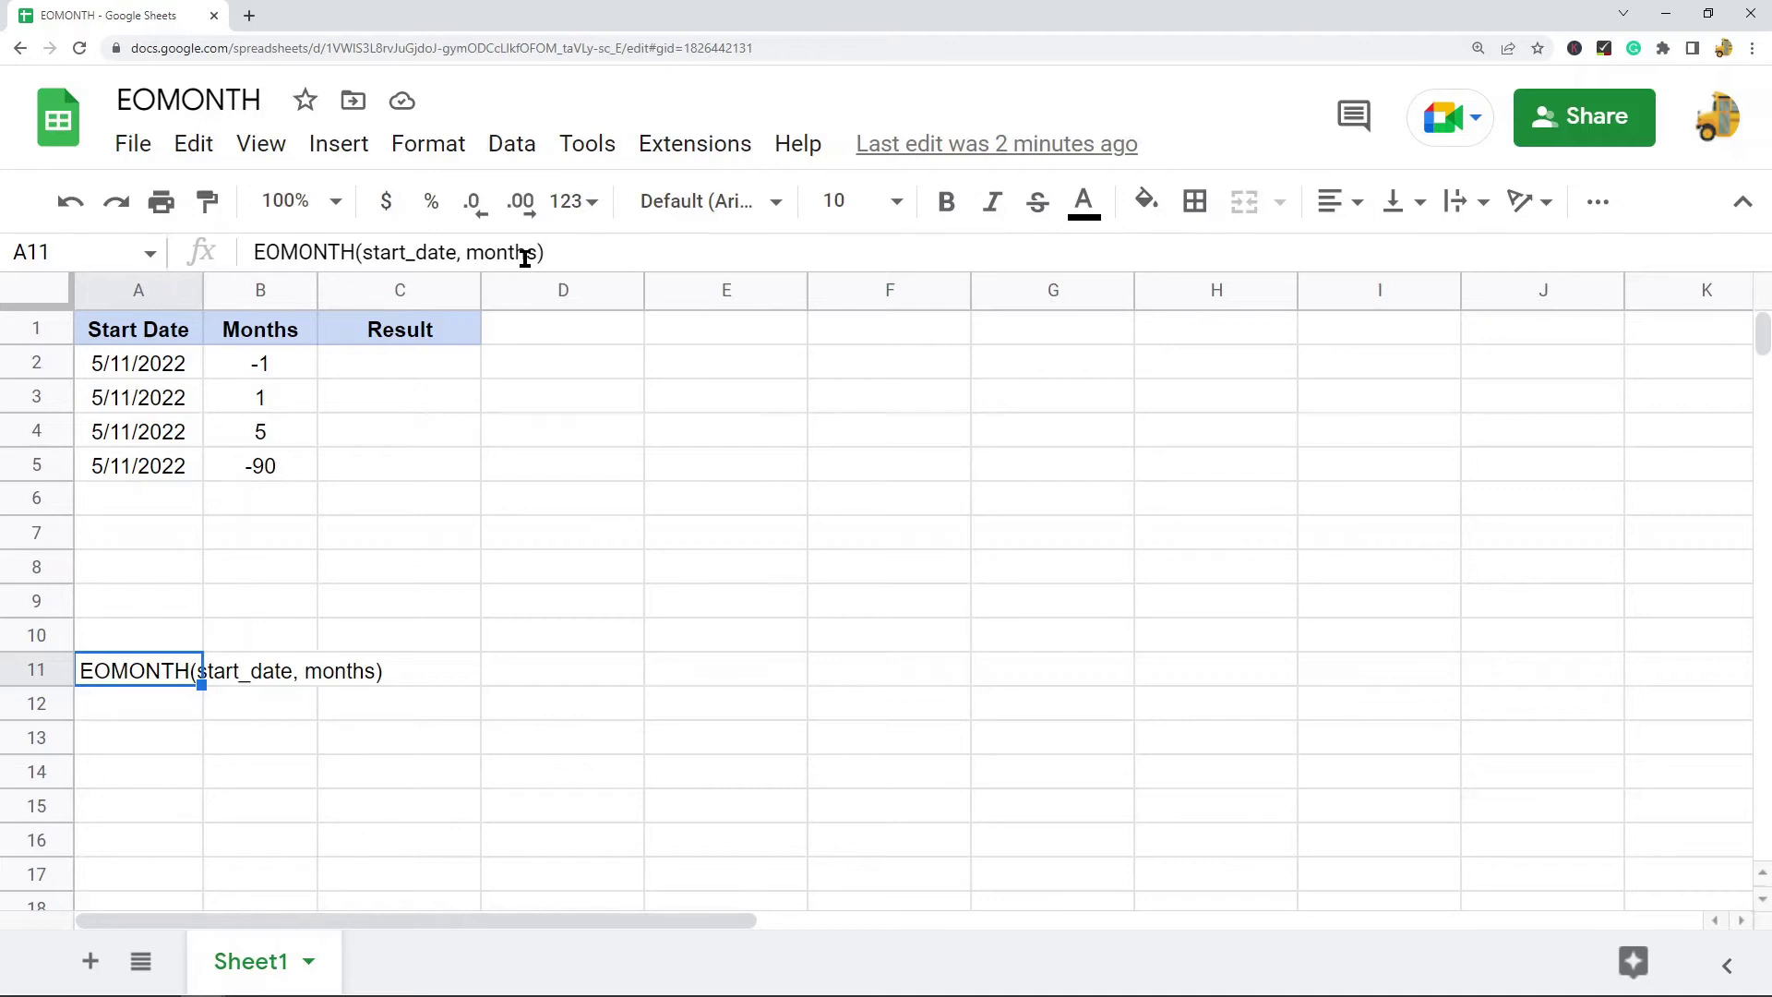
{"action": "left_click_drag", "start_coordinate": [457, 251], "coordinate": [401, 249]}
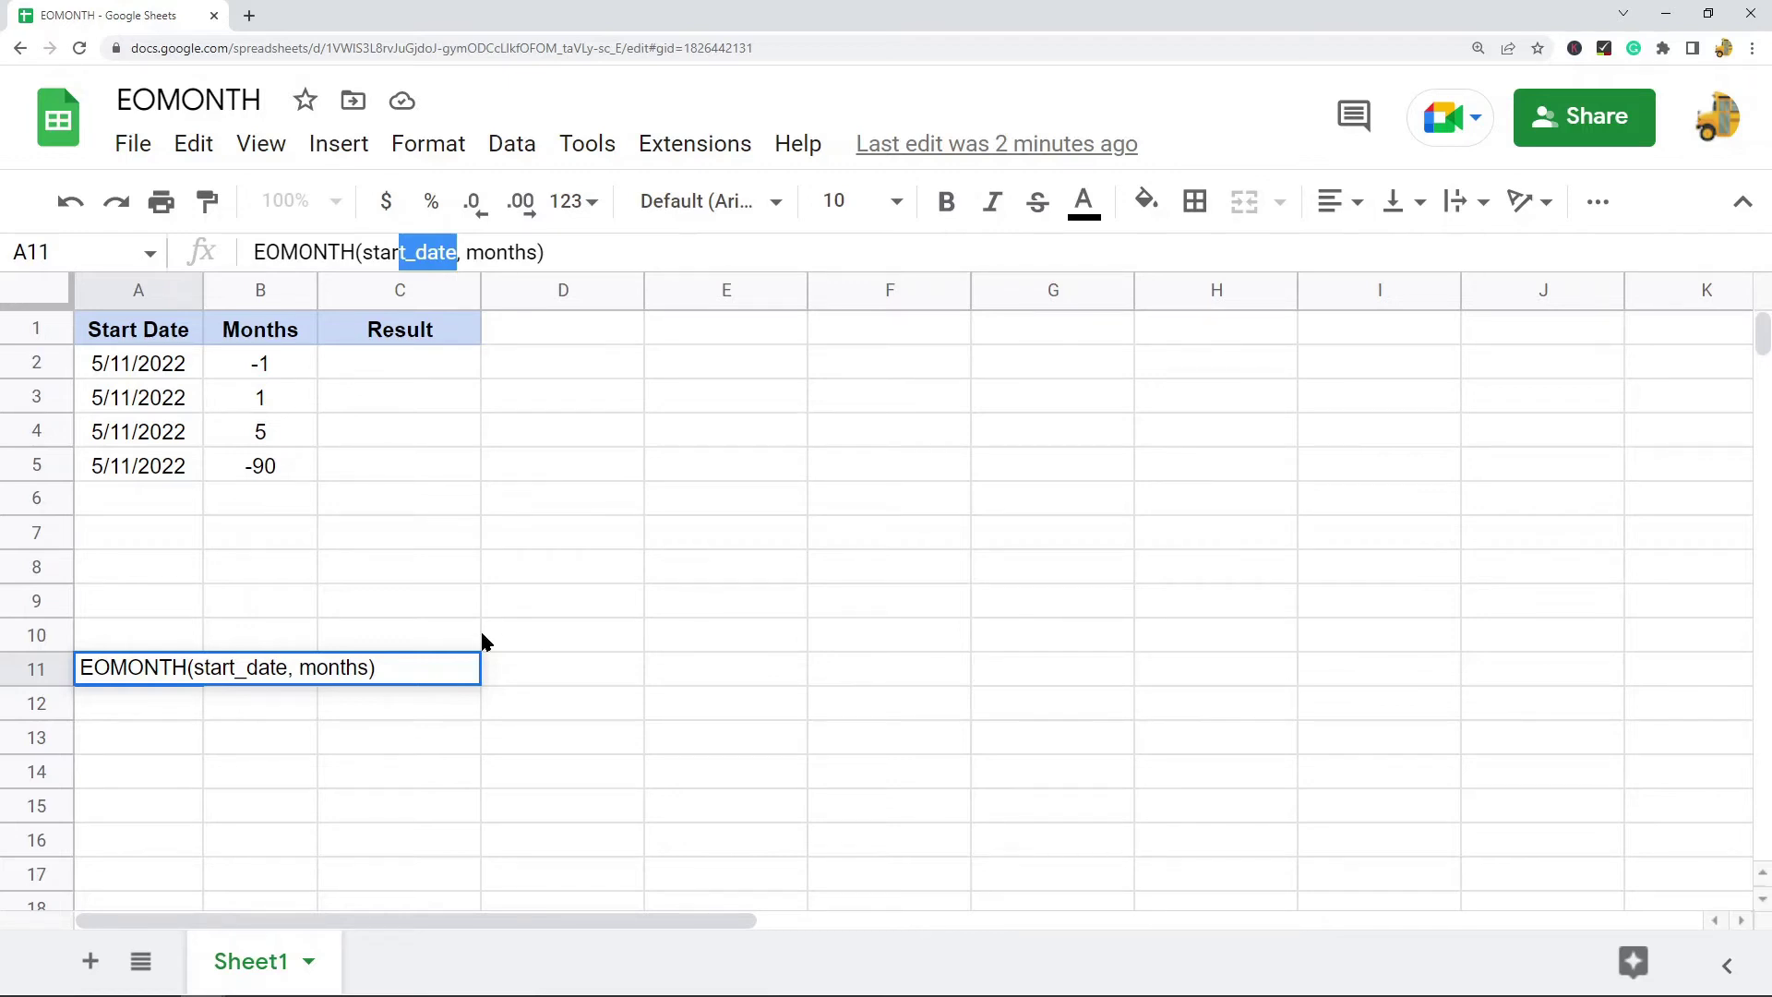
{"action": "left_click_drag", "start_coordinate": [467, 252], "coordinate": [540, 252]}
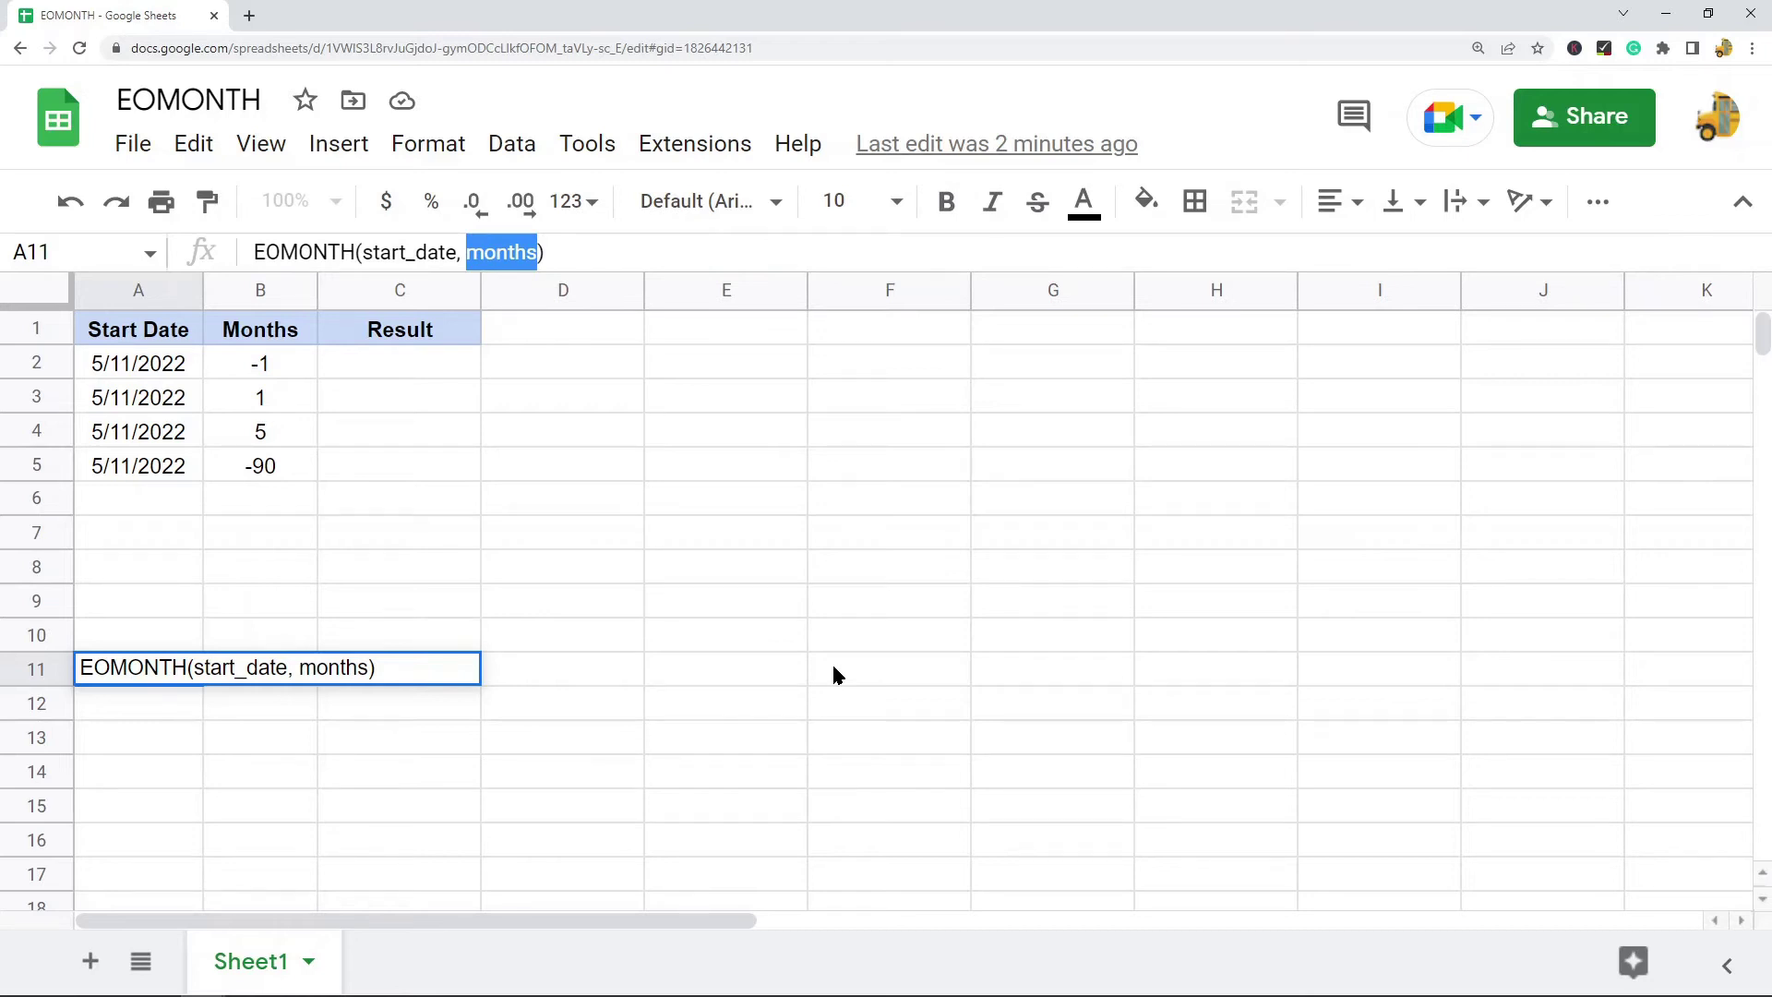
Try sample values 1.5 in D11 and 1 in E11, then clear D11:E11
{"action": "left_click", "coordinate": [613, 684]}
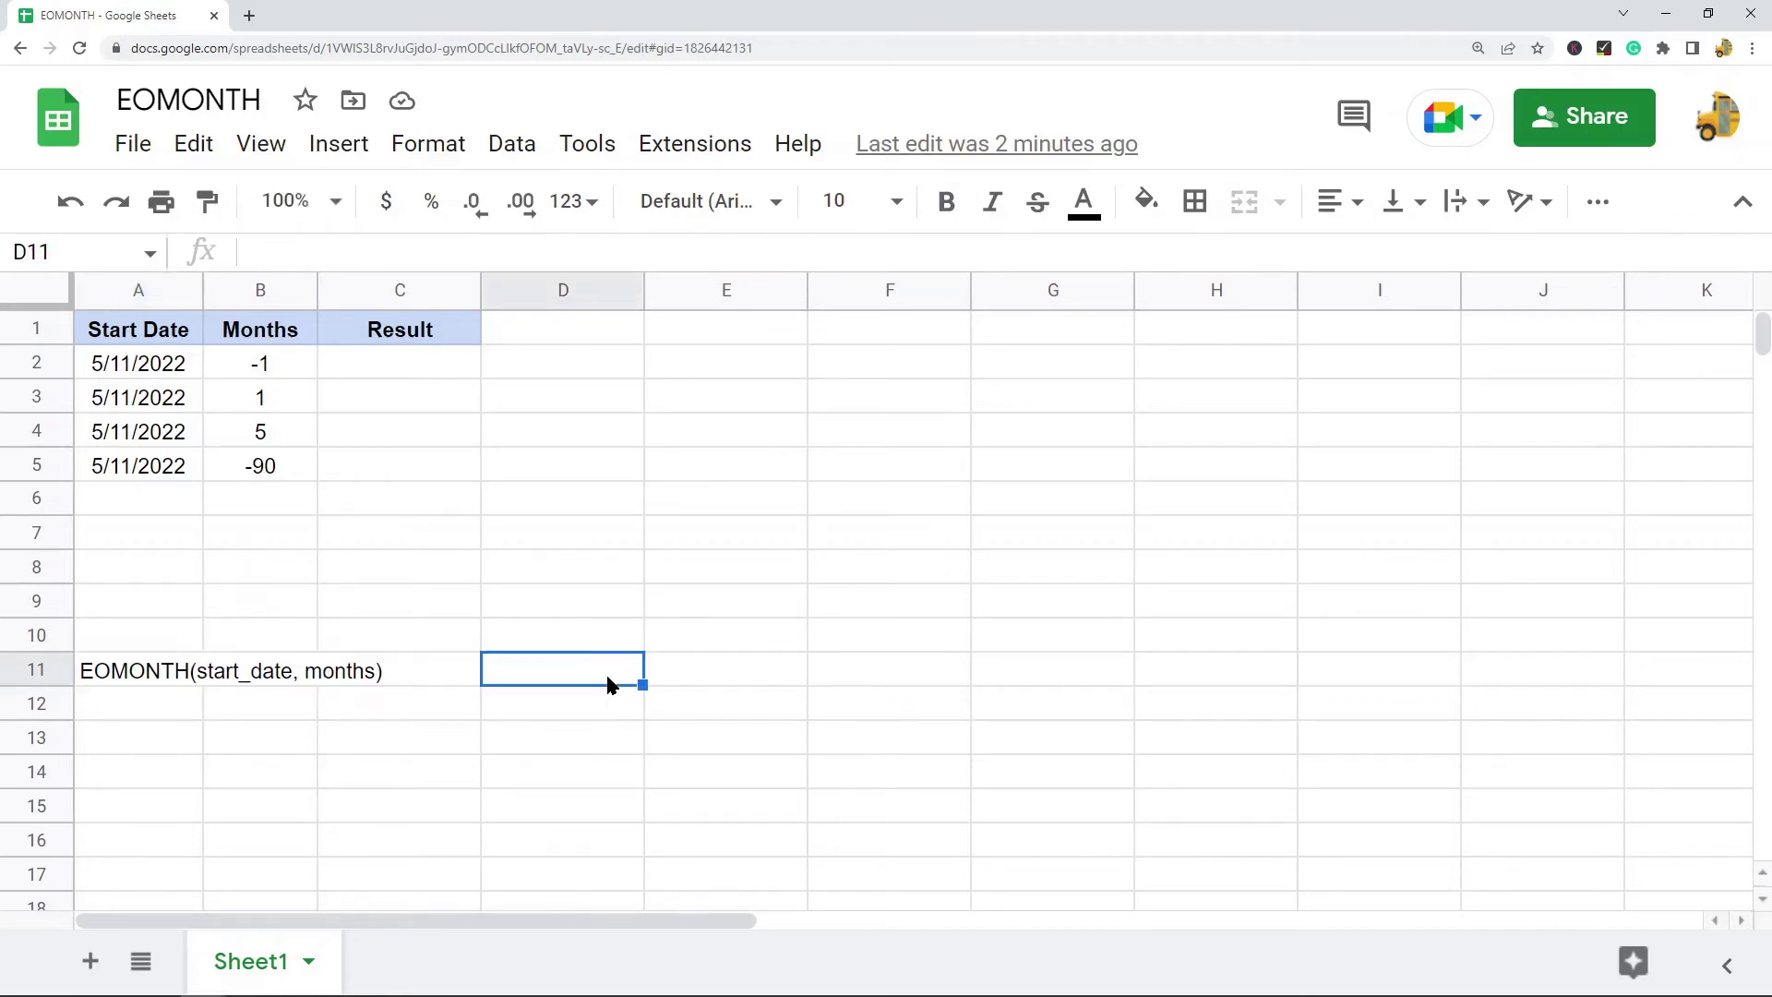
{"action": "double_click", "coordinate": [608, 678]}
{"action": "type", "text": "1.5"}
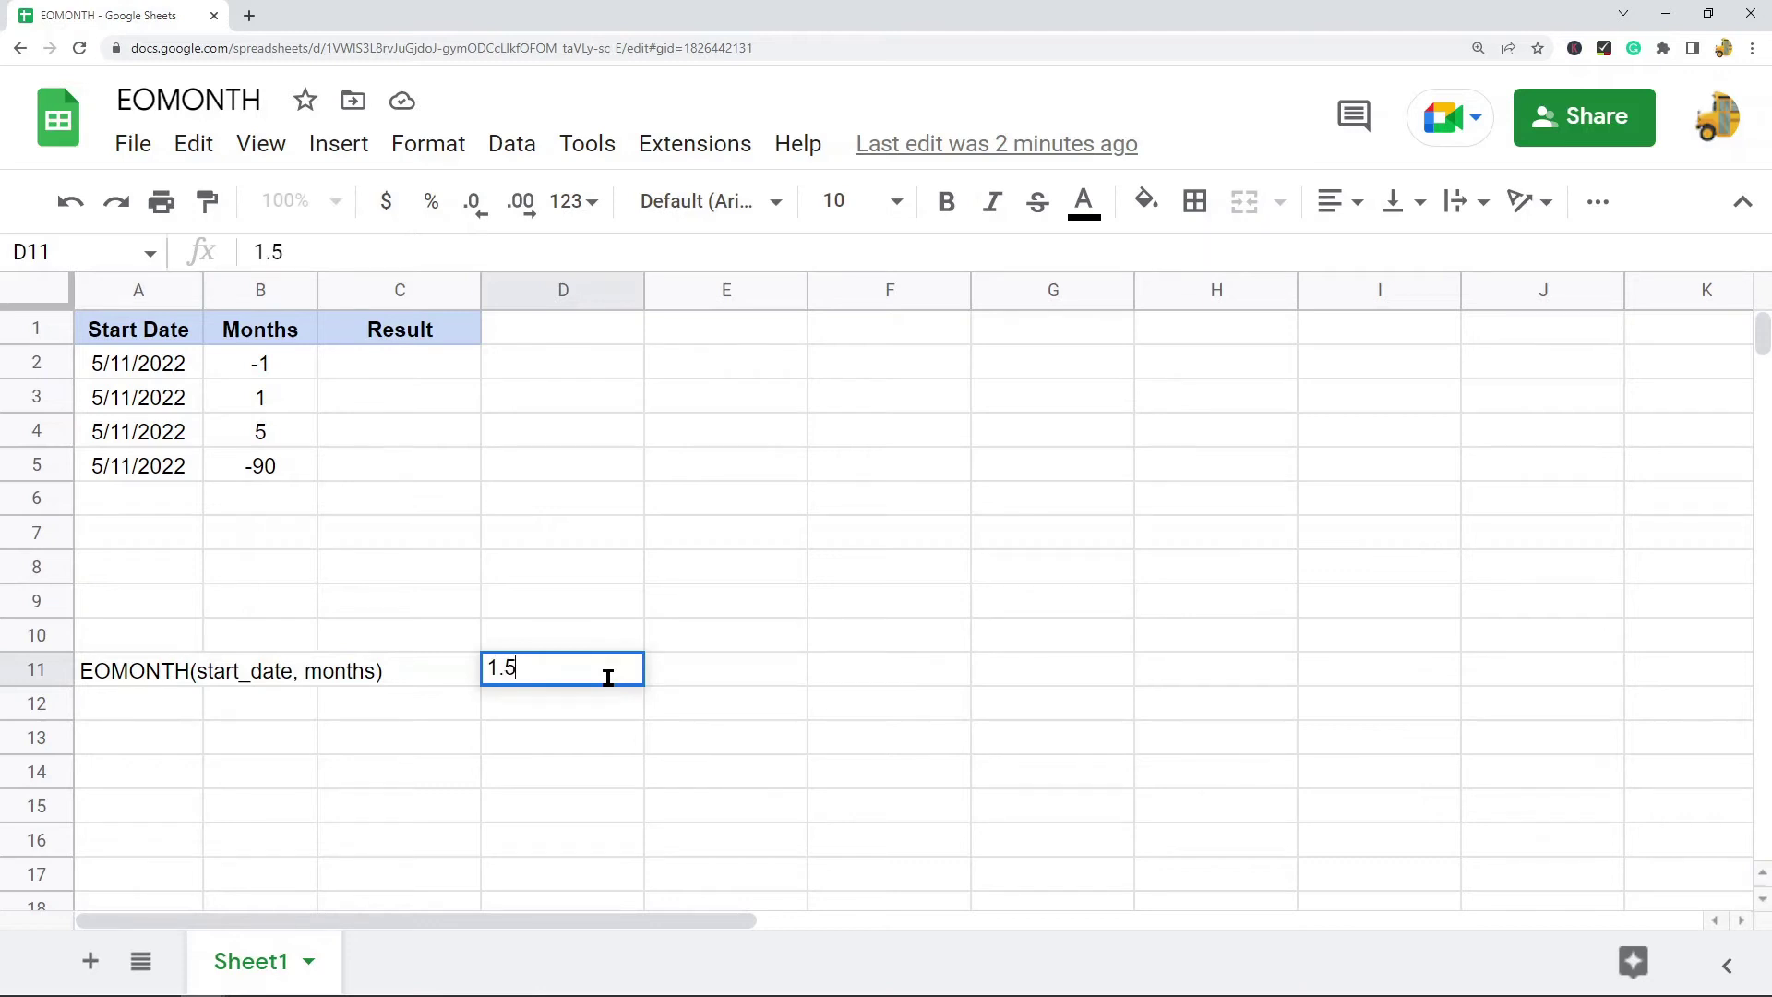
{"action": "left_click", "coordinate": [714, 676]}
{"action": "double_click", "coordinate": [733, 671]}
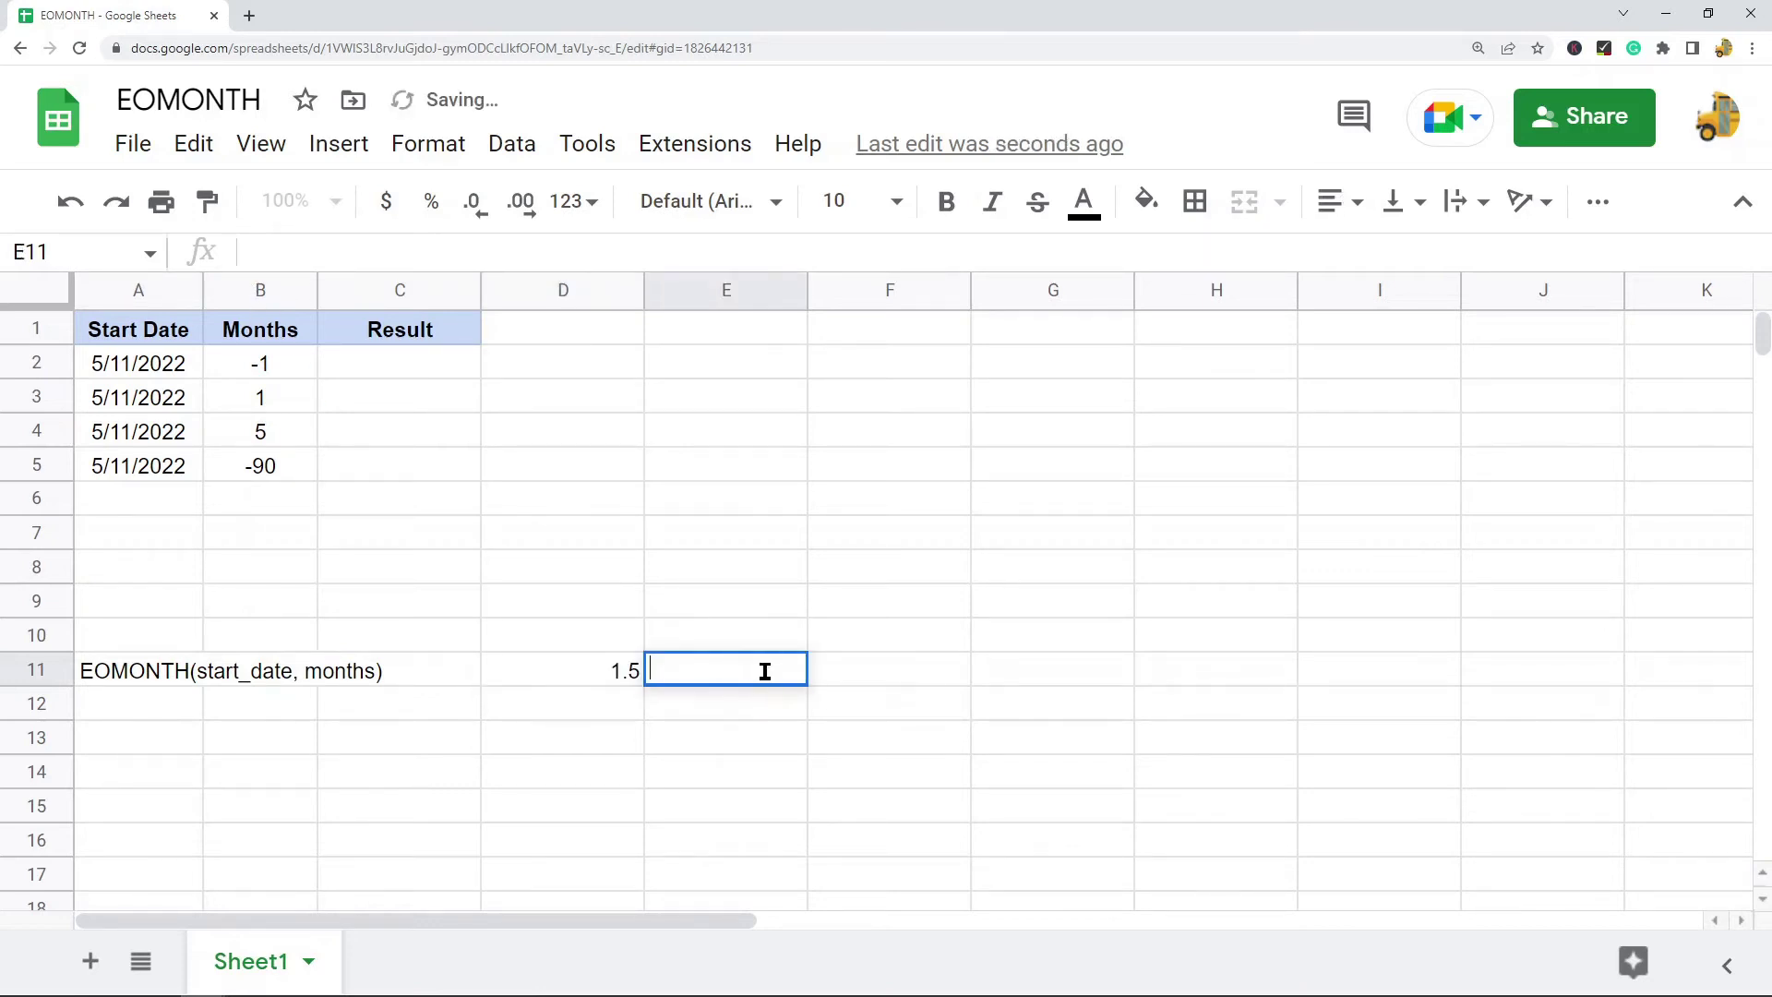
{"action": "type", "text": "1"}
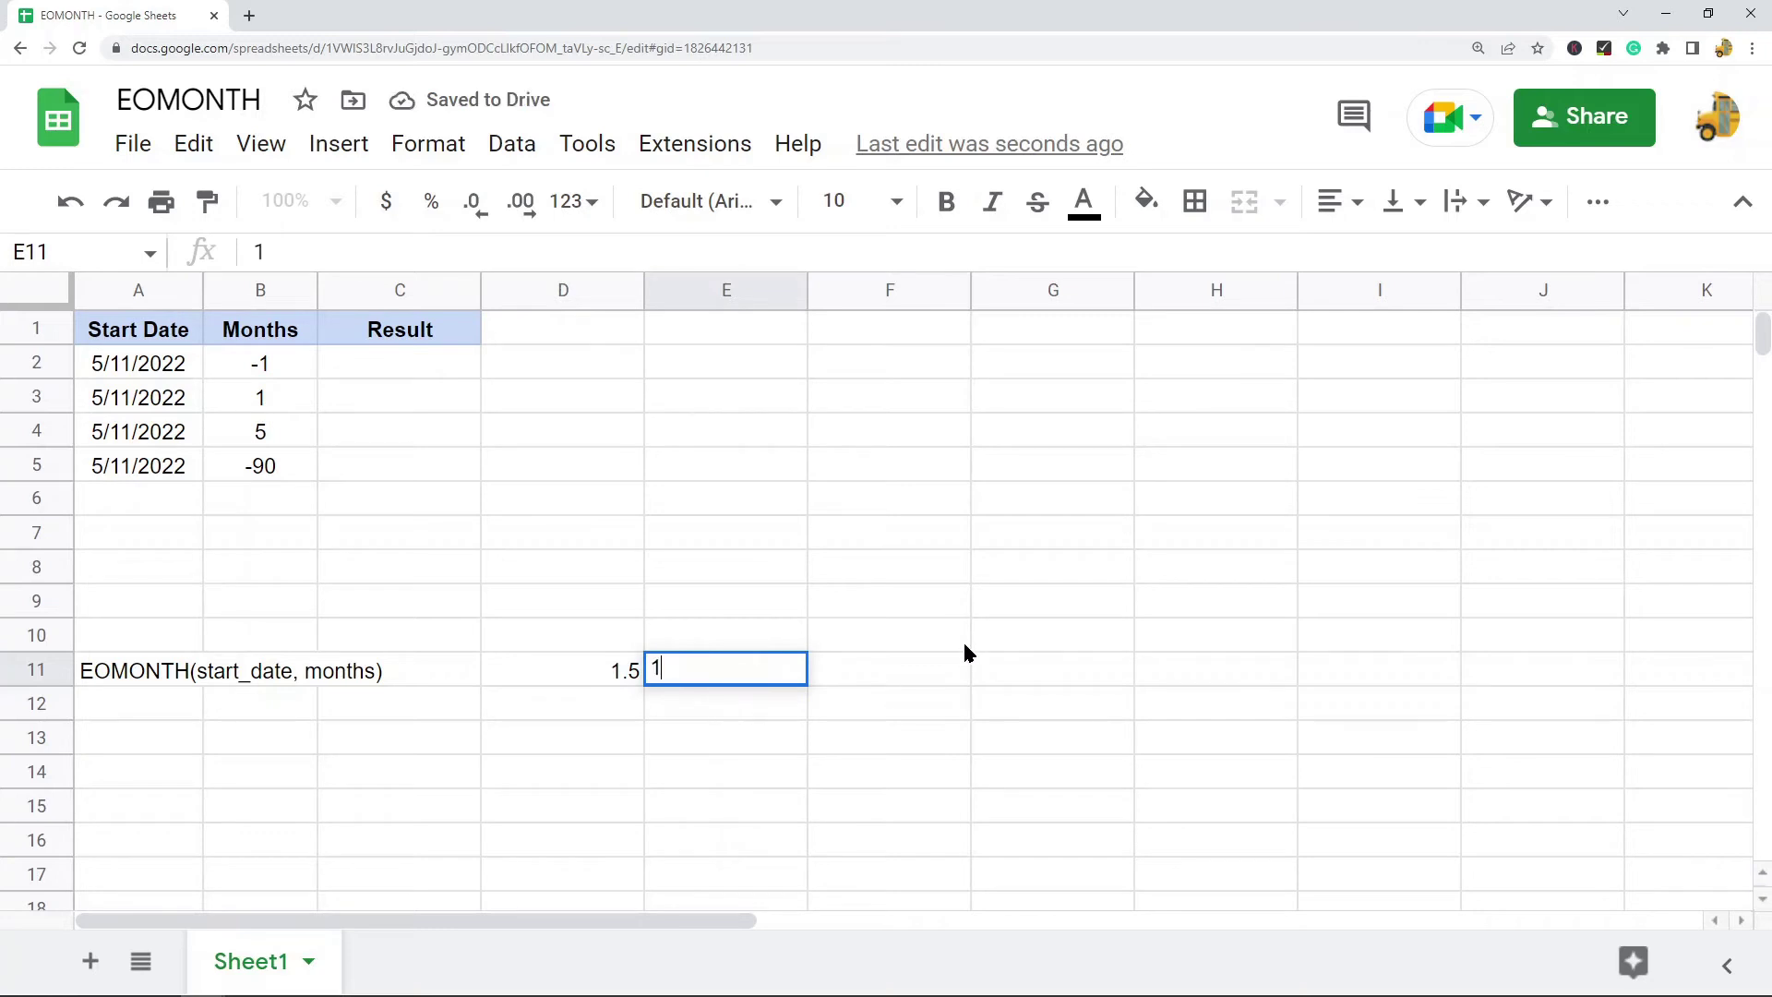
{"action": "left_click", "coordinate": [962, 640]}
{"action": "left_click", "coordinate": [790, 683]}
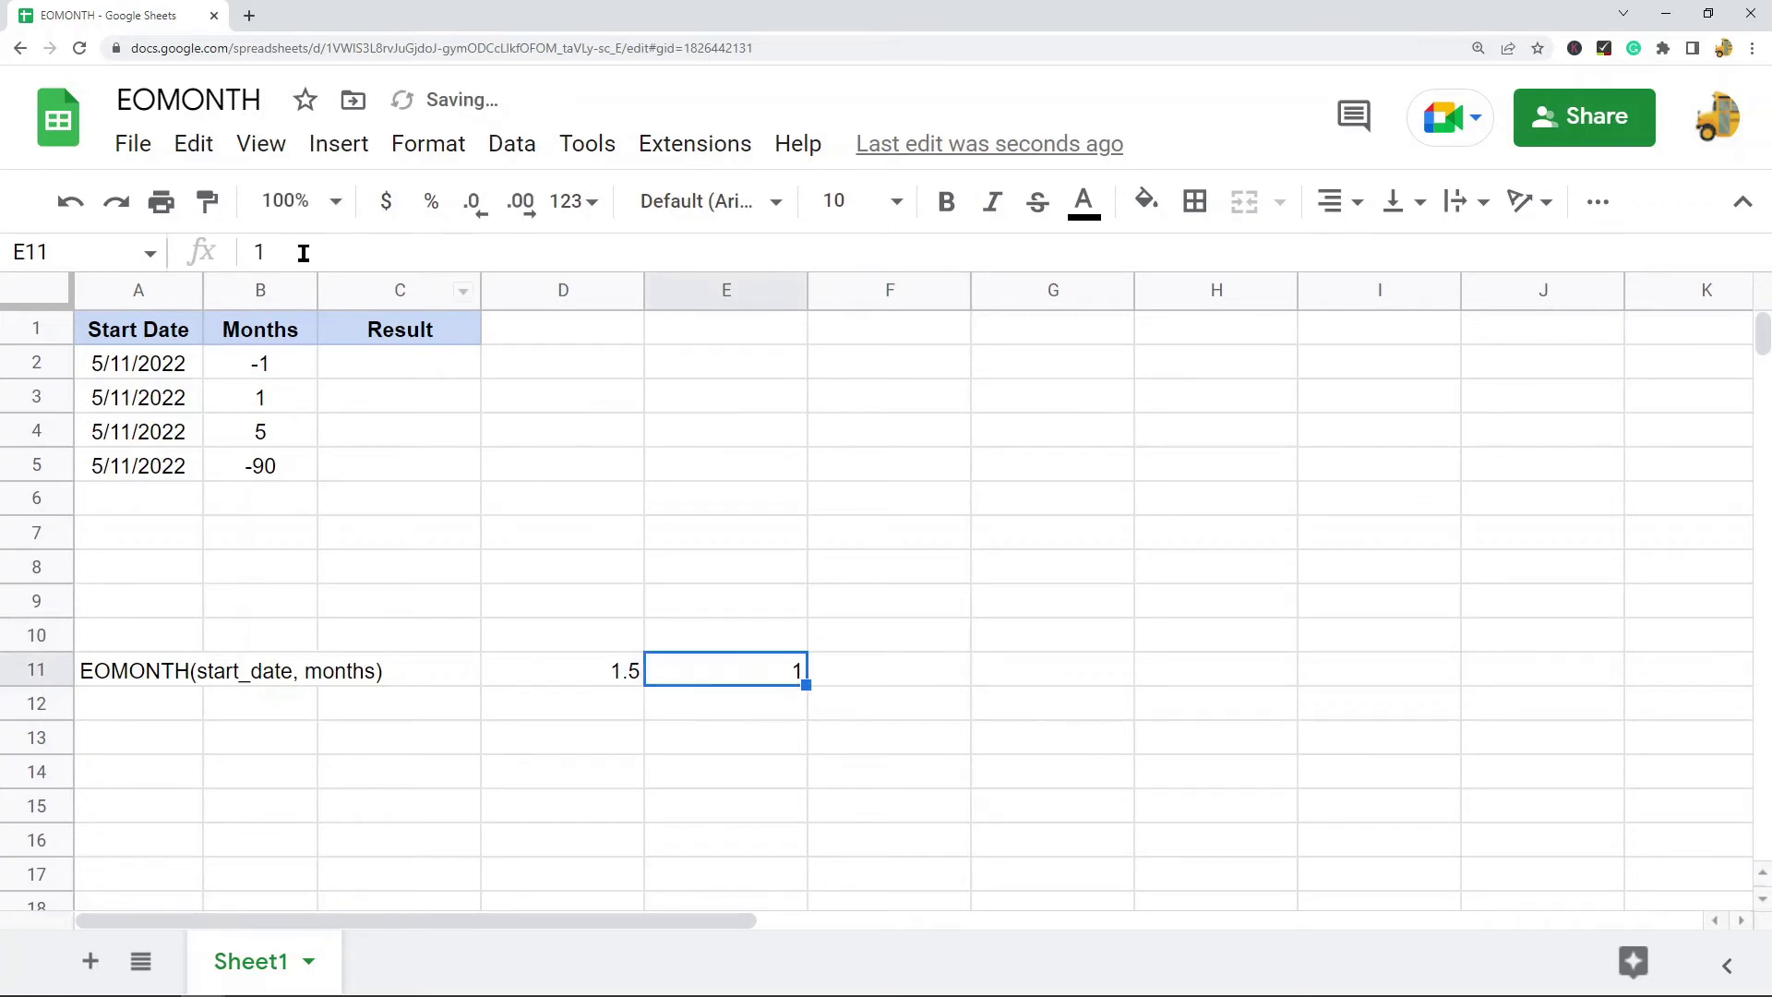
{"action": "left_click_drag", "start_coordinate": [589, 693], "coordinate": [700, 681]}
{"action": "key", "text": "Delete"}
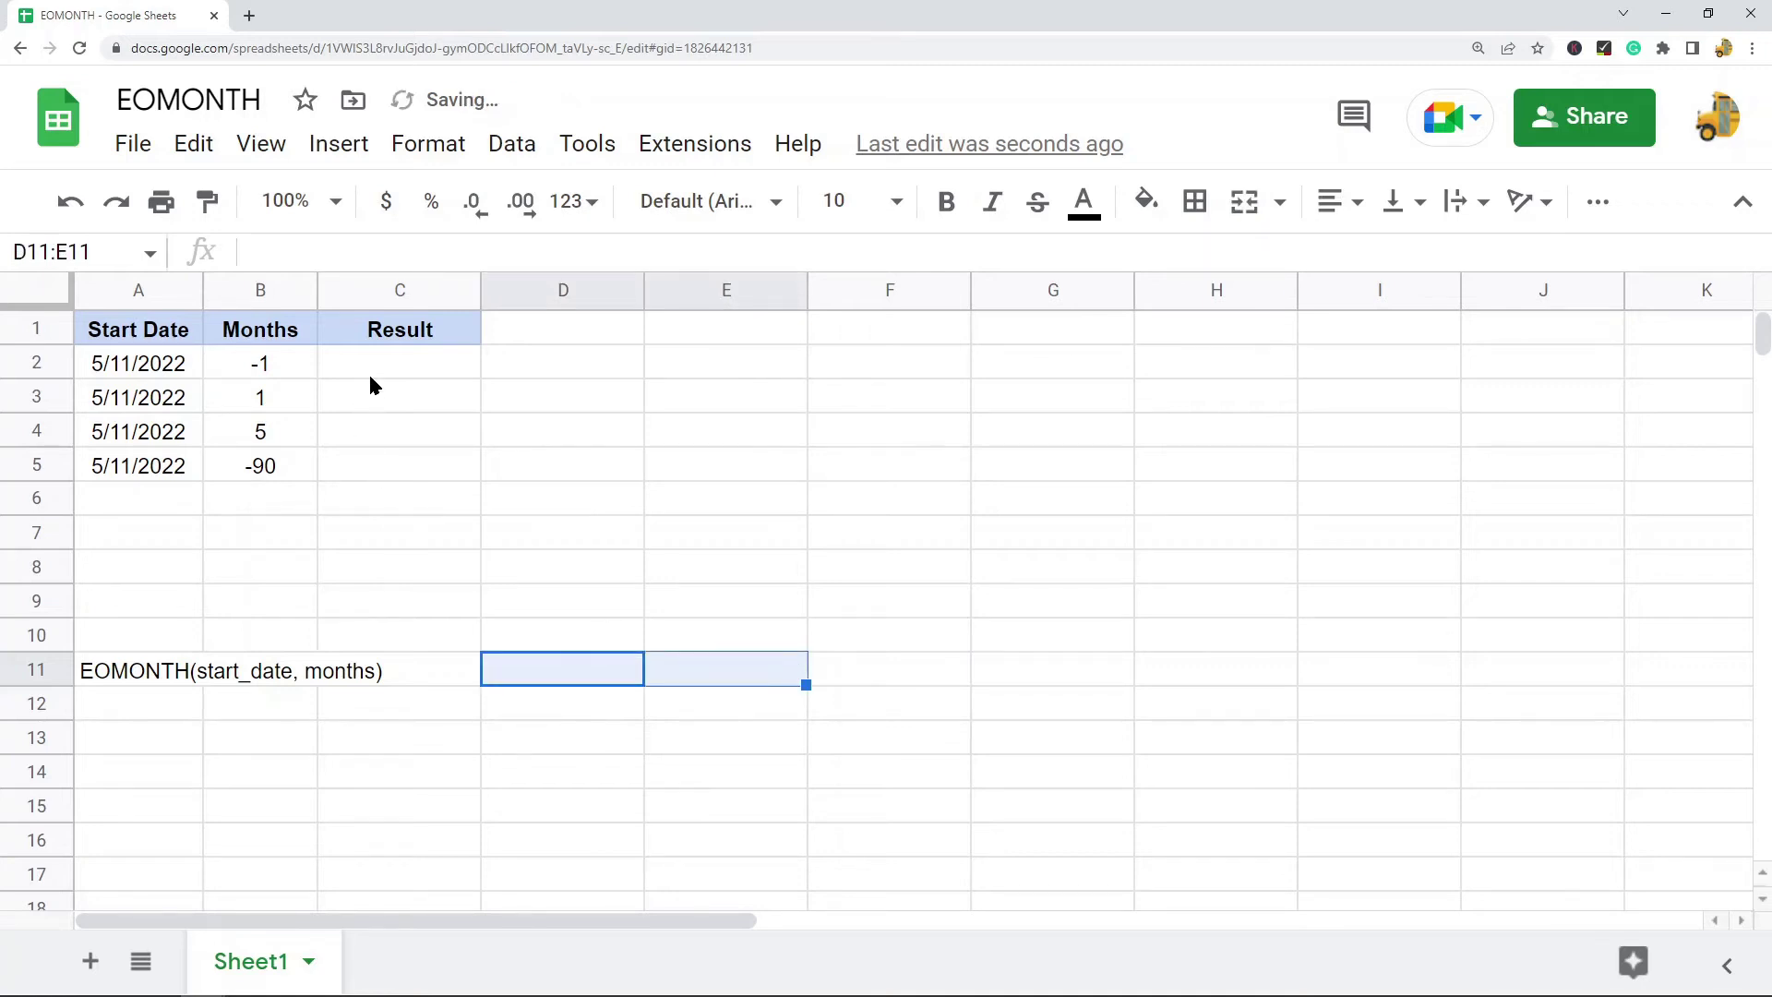
Enter =EOMONTH(A2,B2) in C2 to get 4/30/2022, declining the autofill suggestion
{"action": "double_click", "coordinate": [367, 362]}
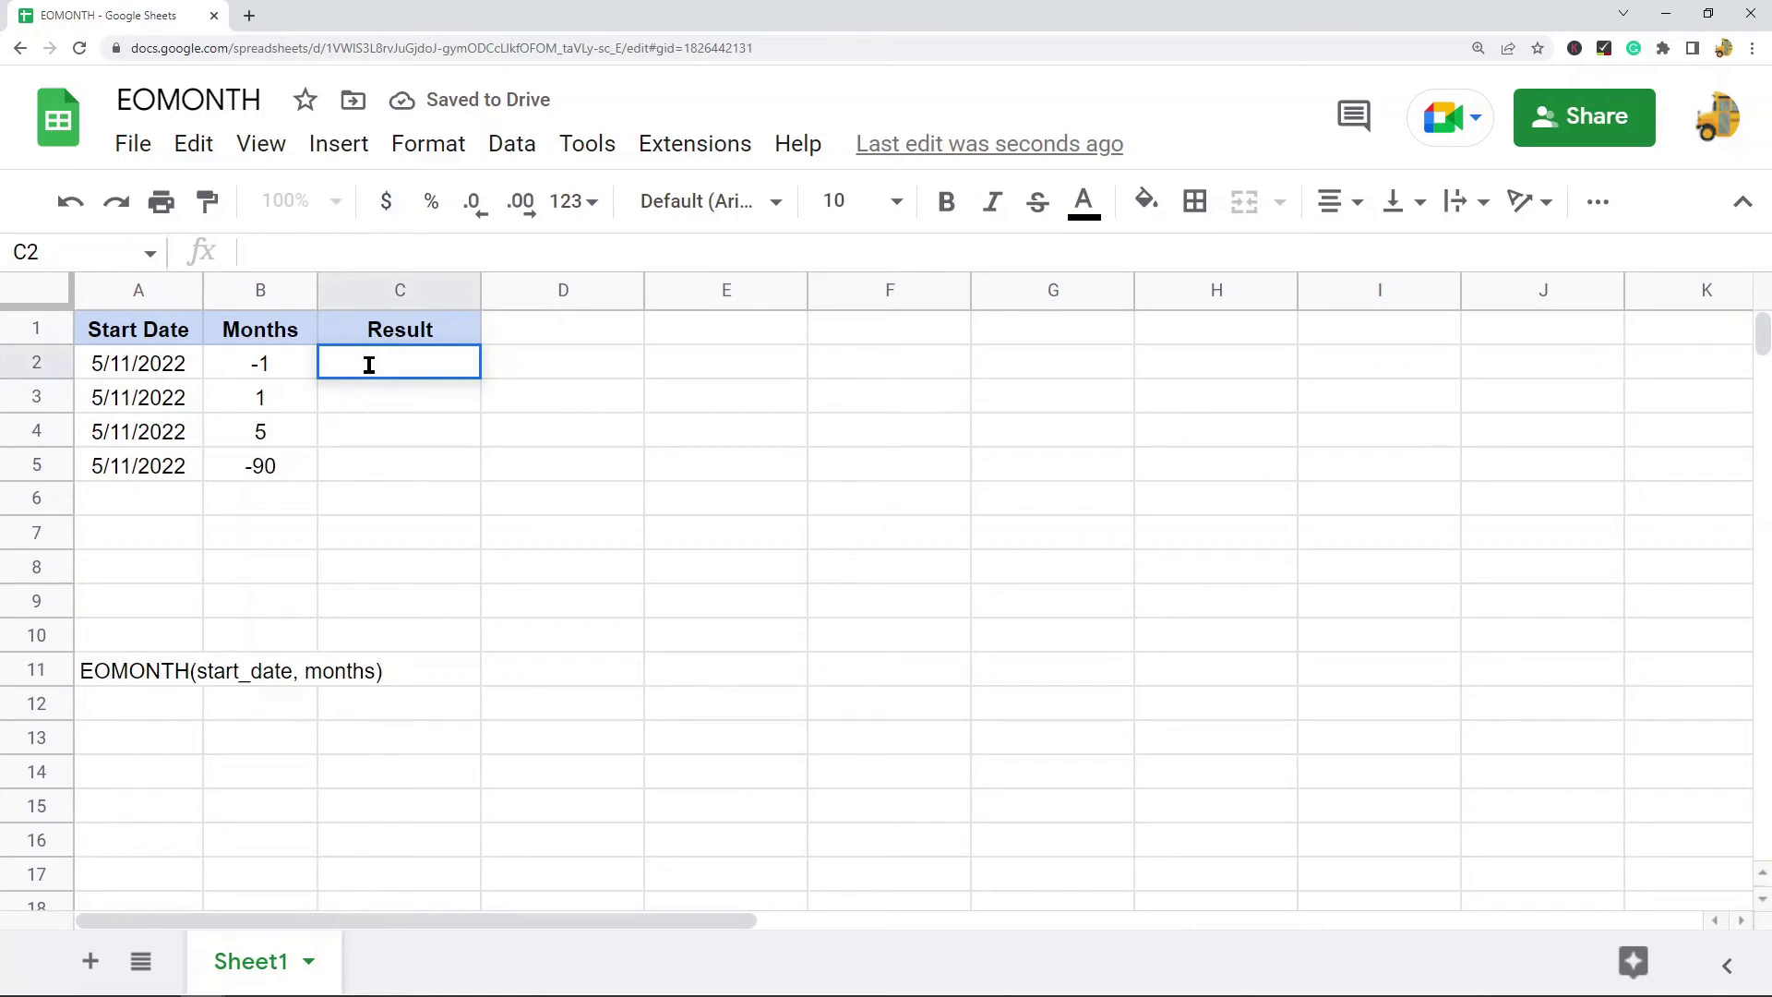
{"action": "type", "text": "=EOMONTH"}
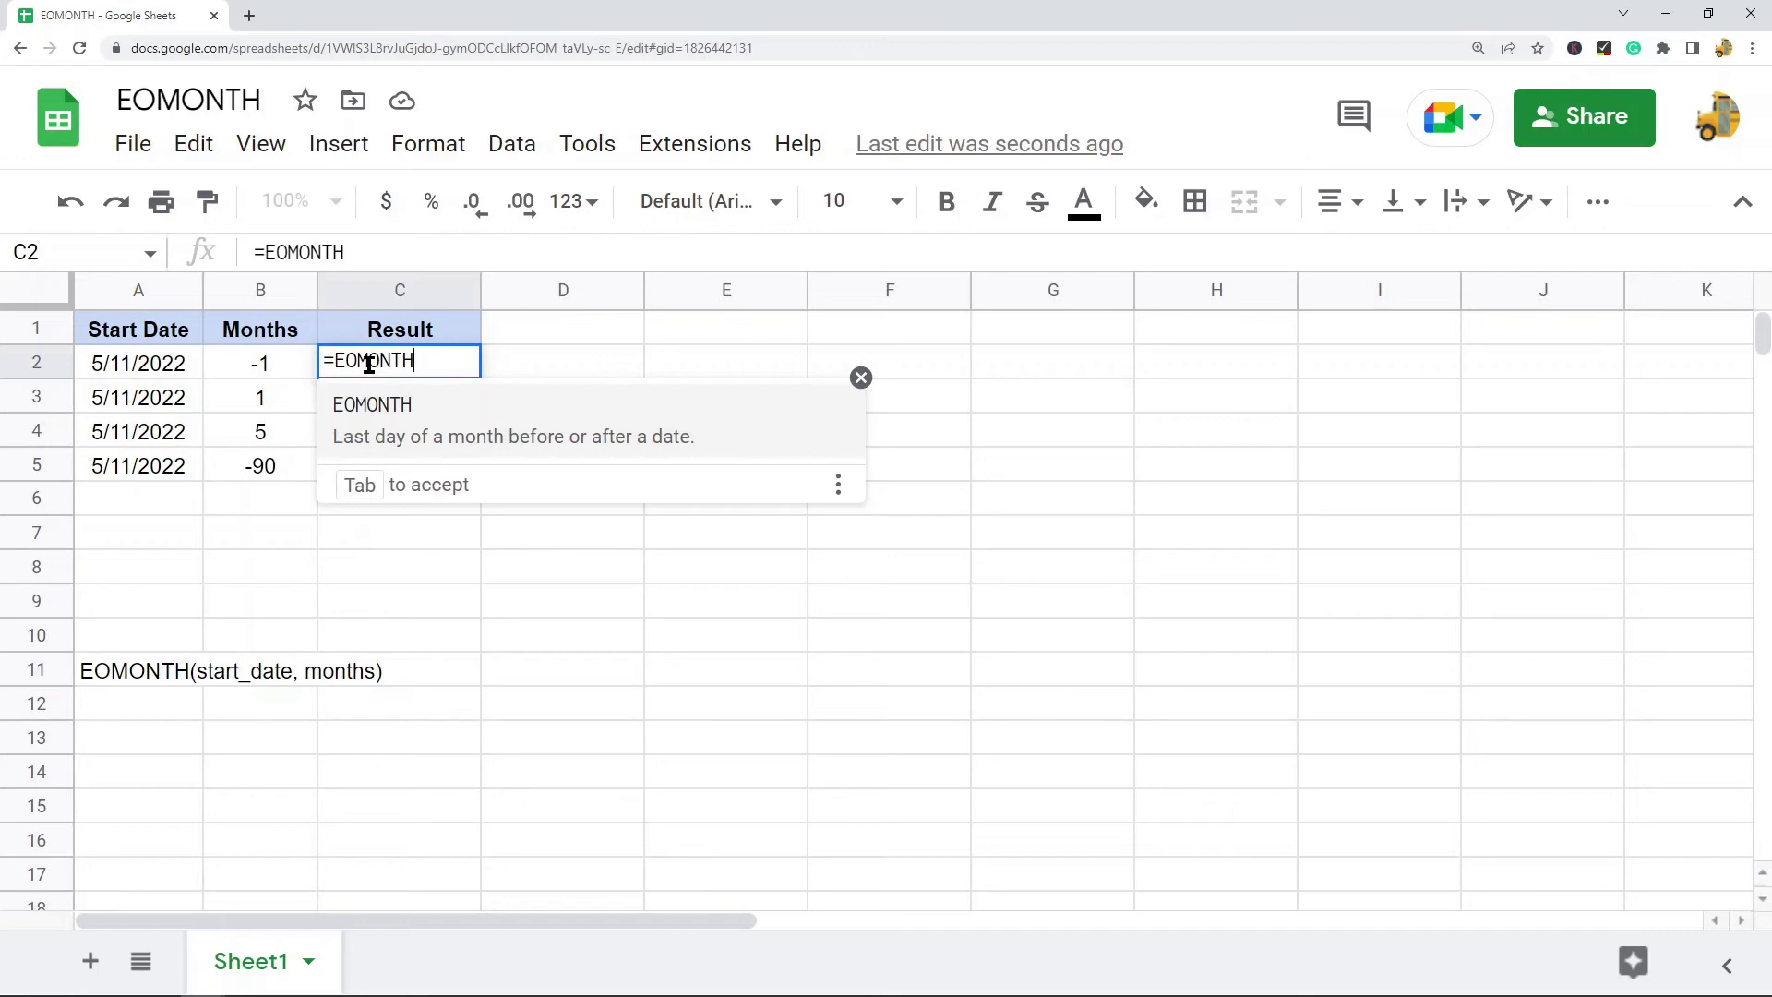
{"action": "type", "text": "("}
{"action": "left_click", "coordinate": [120, 371]}
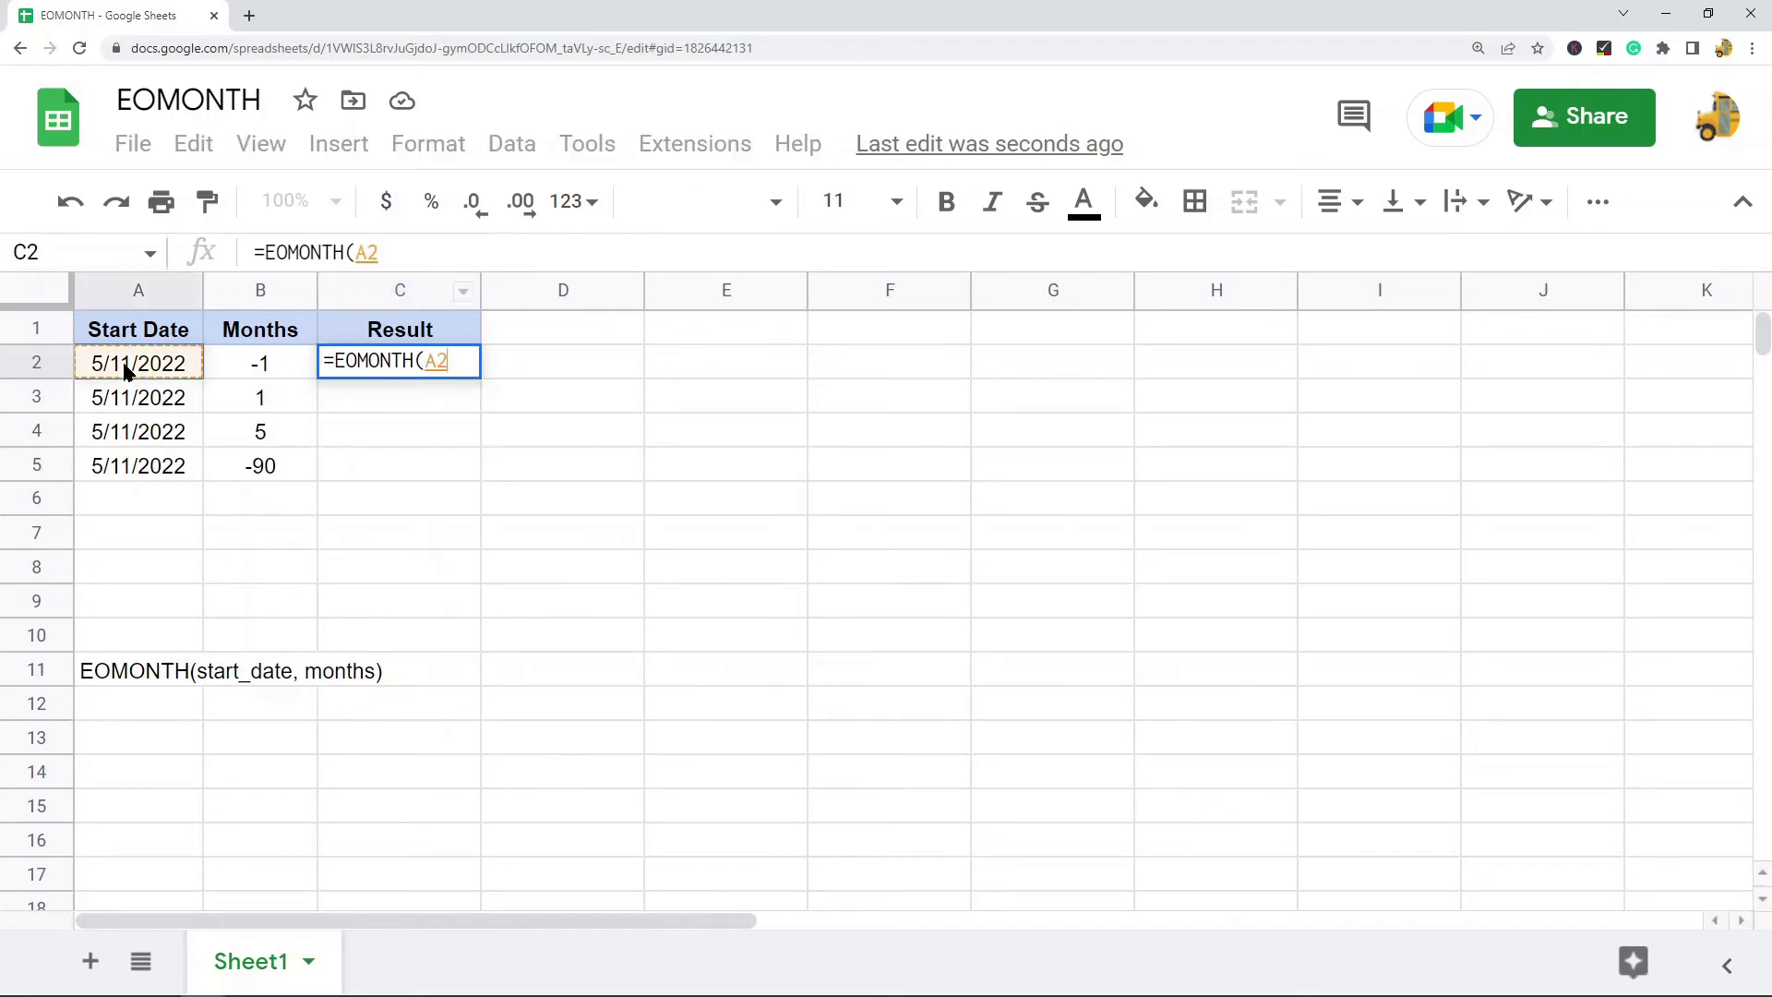
{"action": "type", "text": ","}
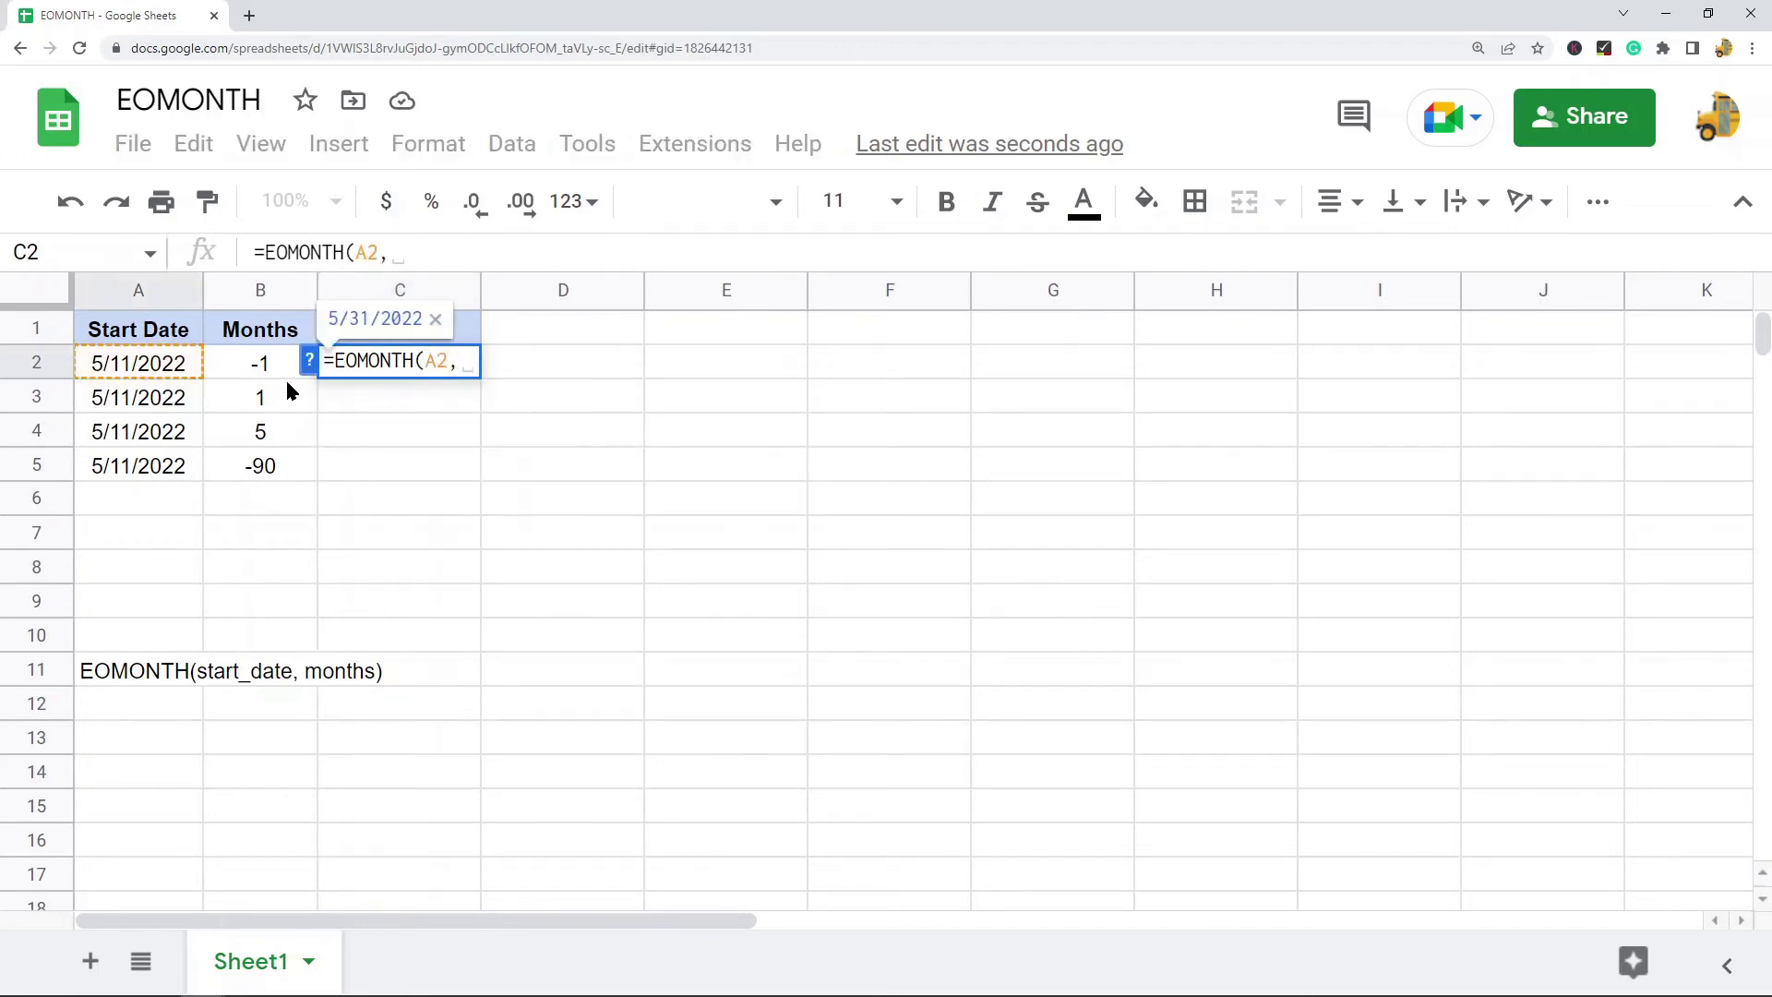
{"action": "left_click", "coordinate": [269, 364]}
{"action": "type", "text": ")"}
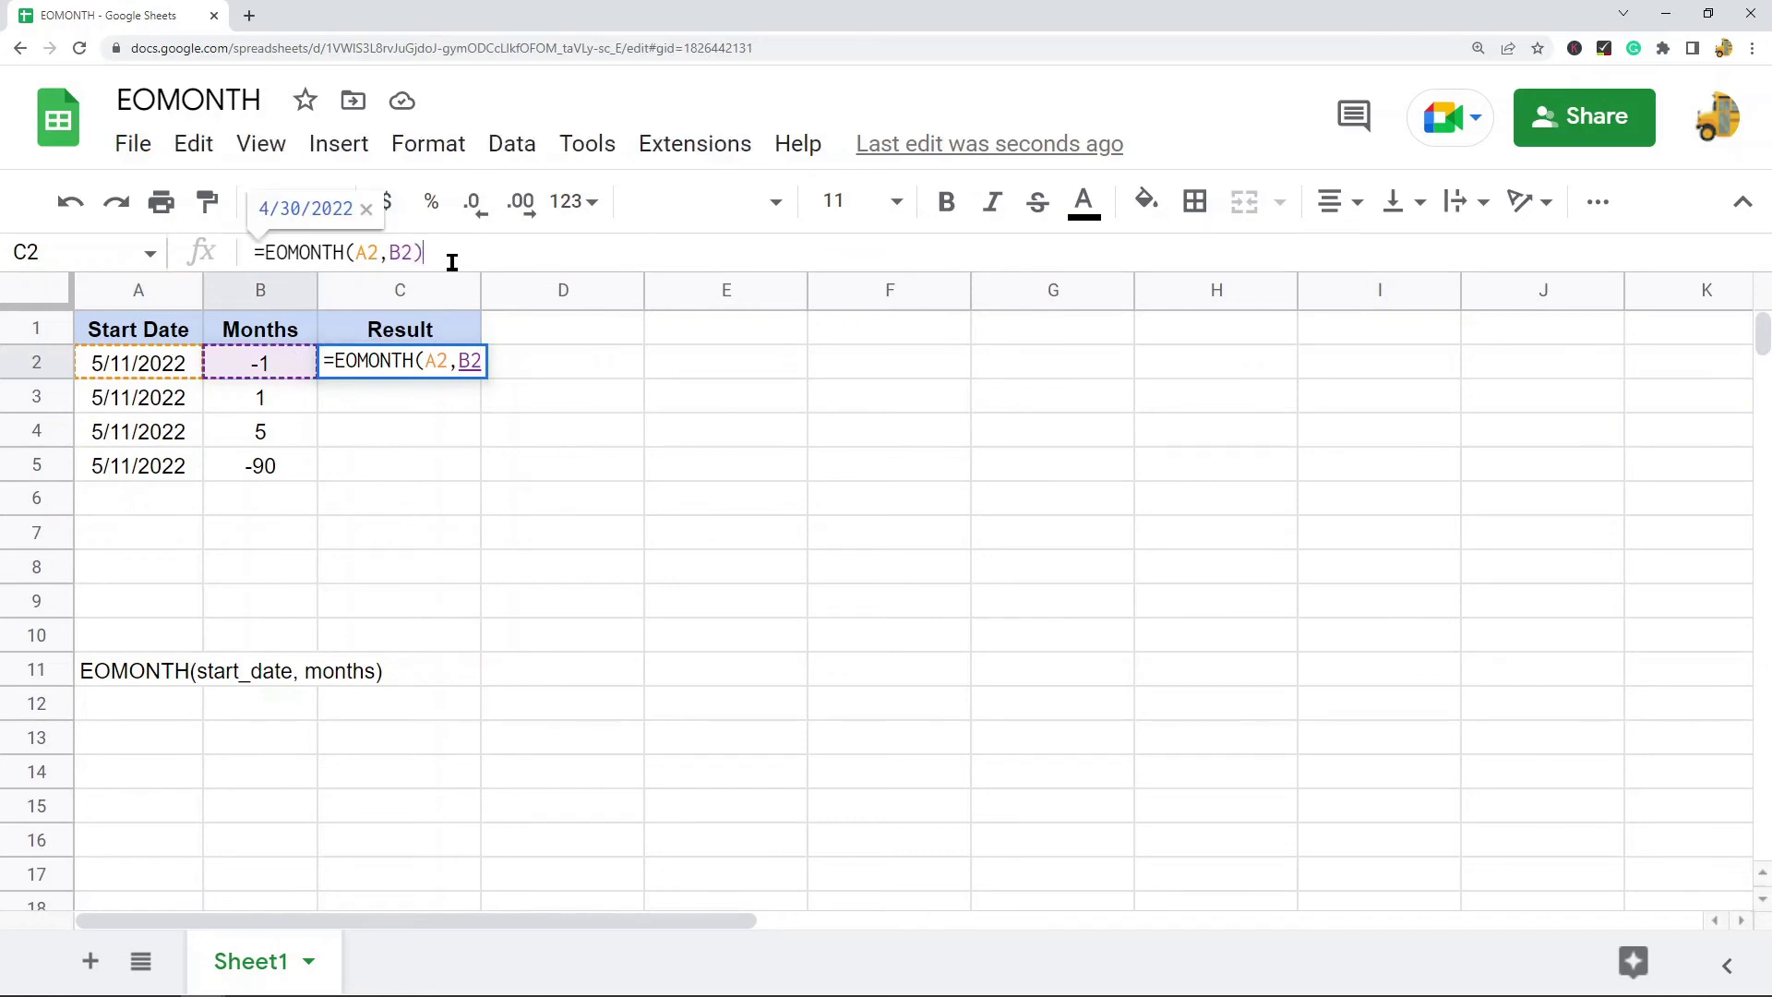
{"action": "key", "text": "Return"}
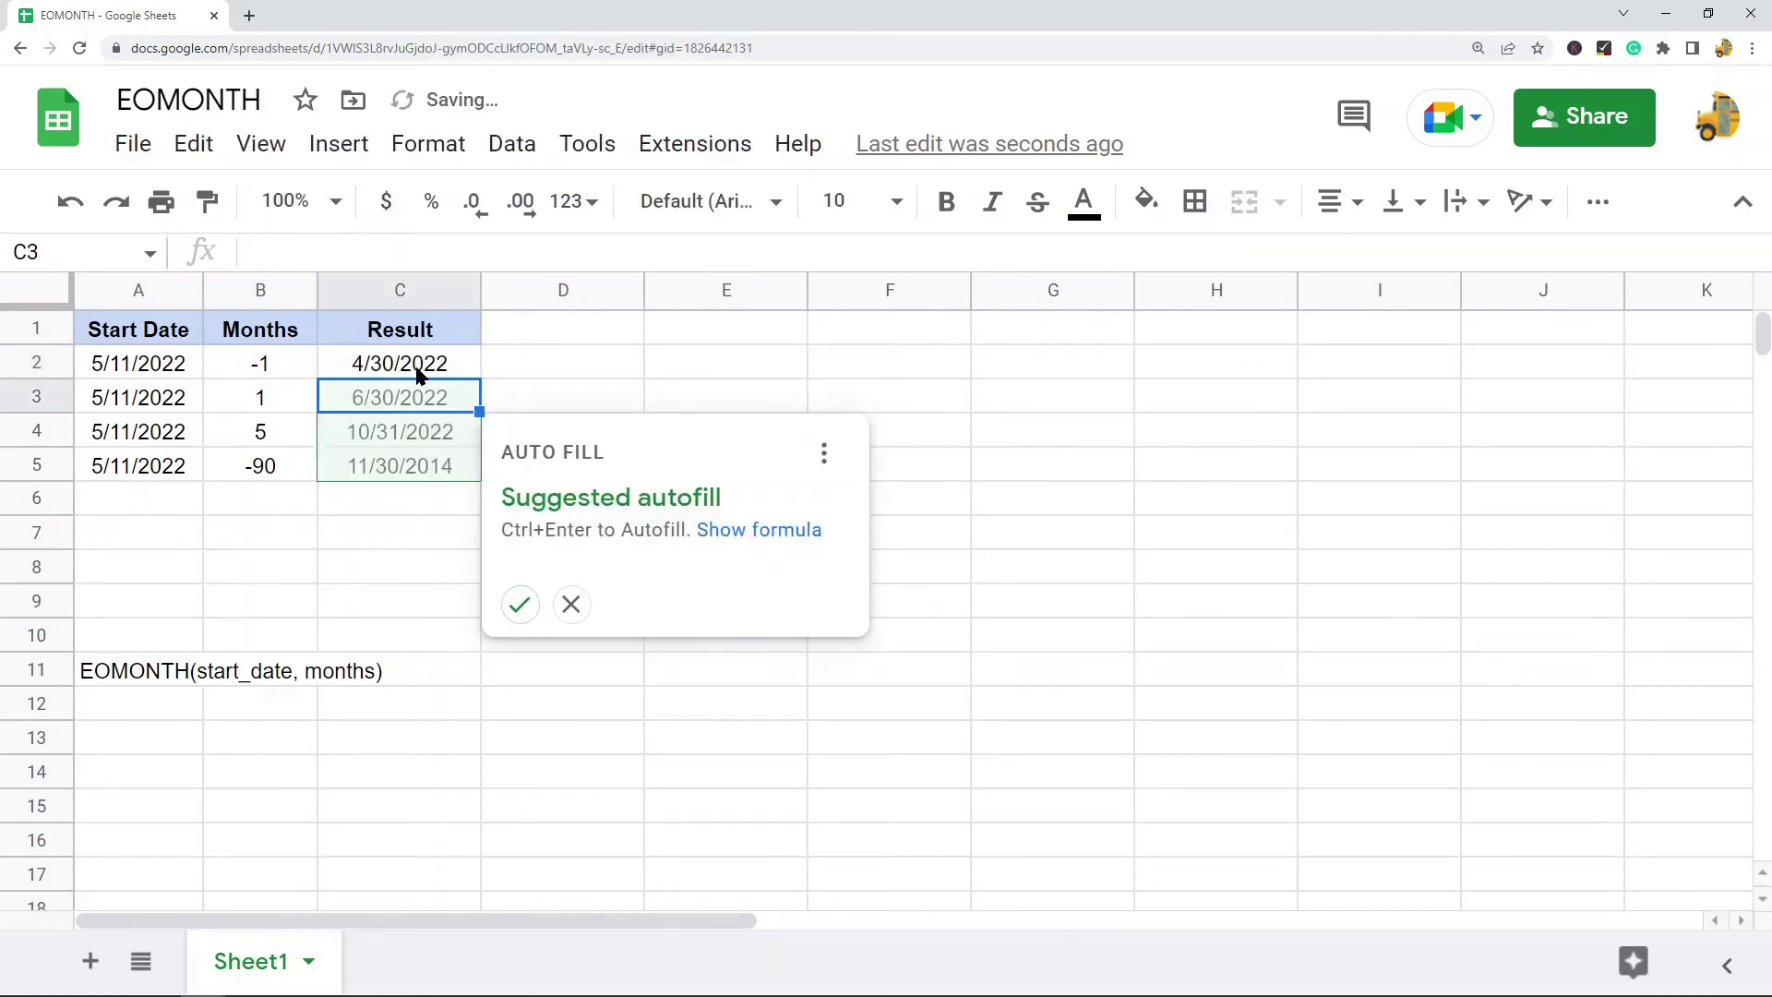
{"action": "left_click", "coordinate": [417, 371]}
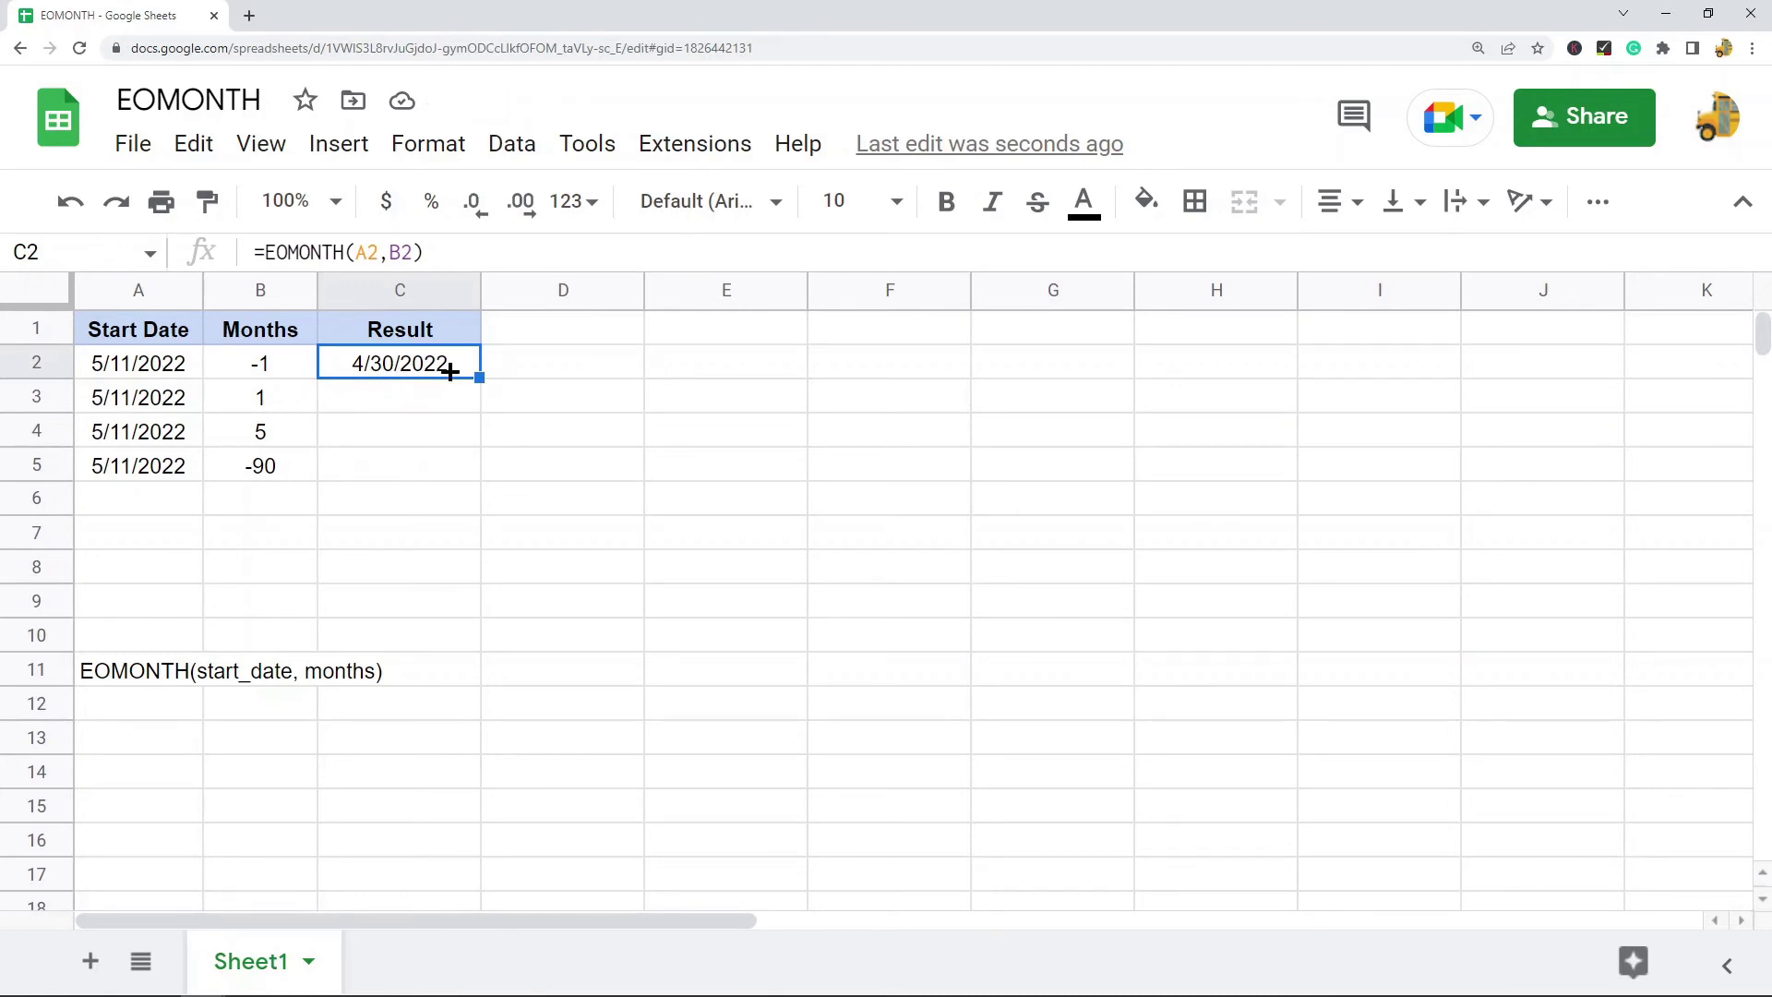
Check A2, B2's -1 offset and C2's result, then paste C2's formula into C3 (6/30/2022)
{"action": "left_click", "coordinate": [111, 373]}
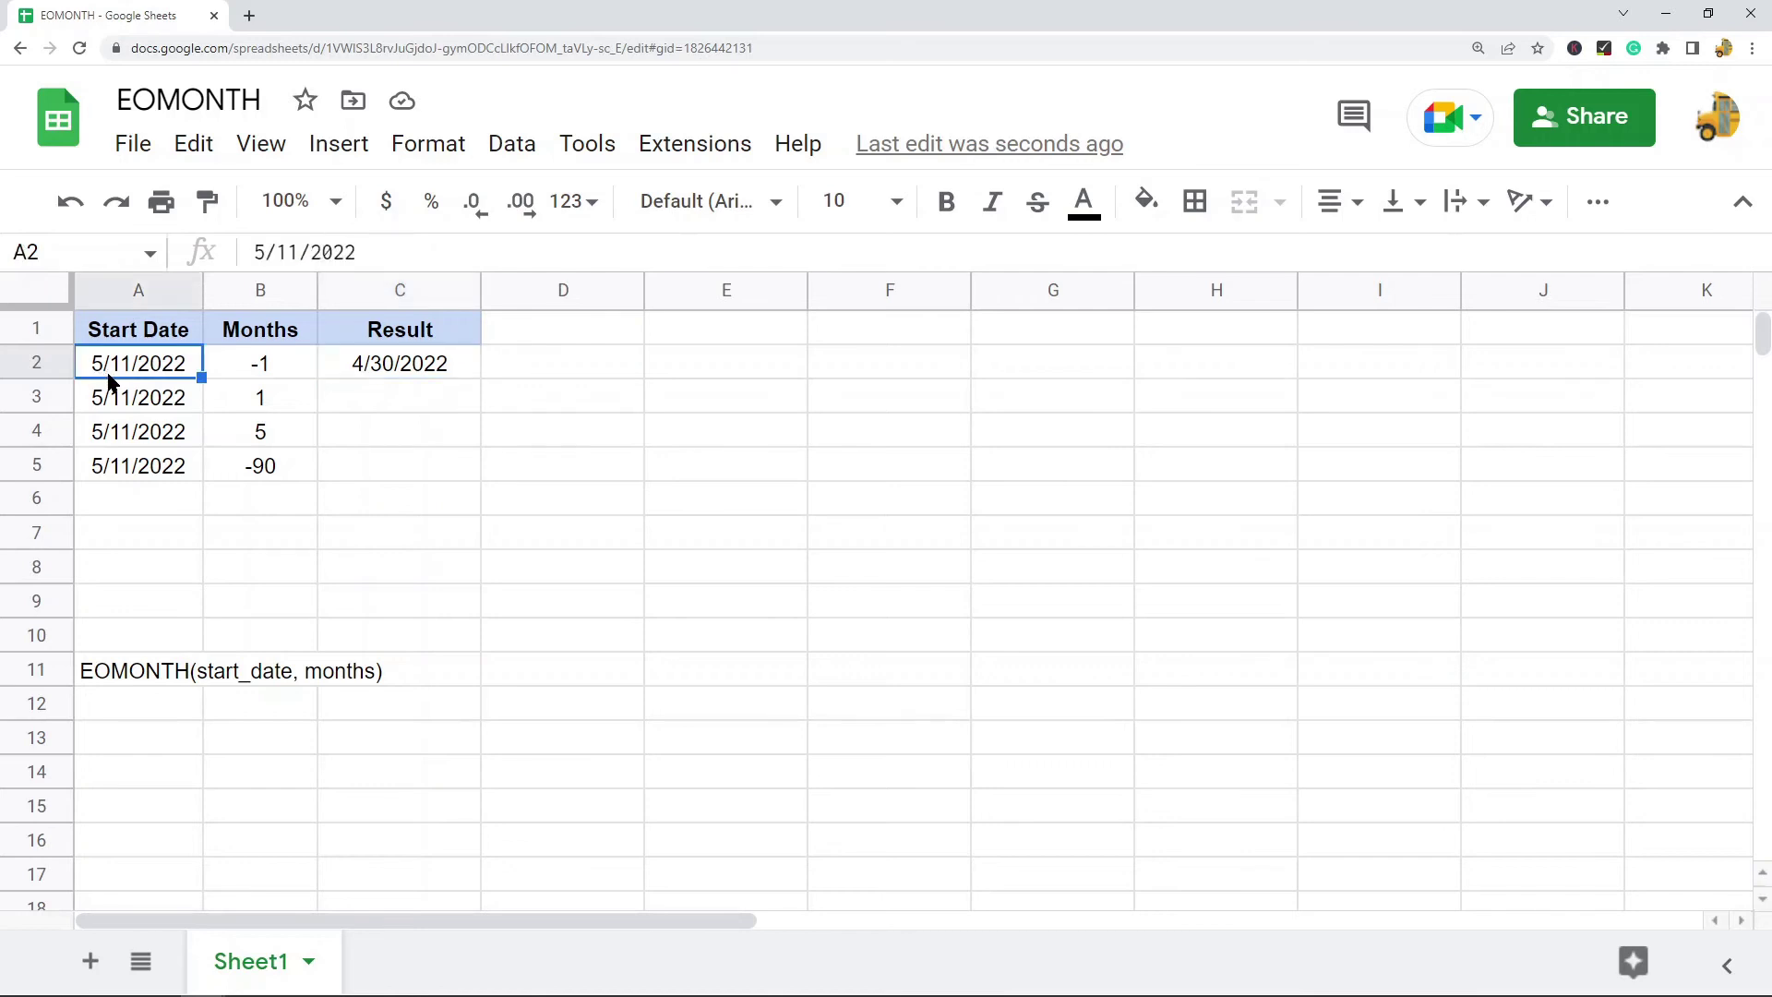
{"action": "left_click", "coordinate": [400, 369]}
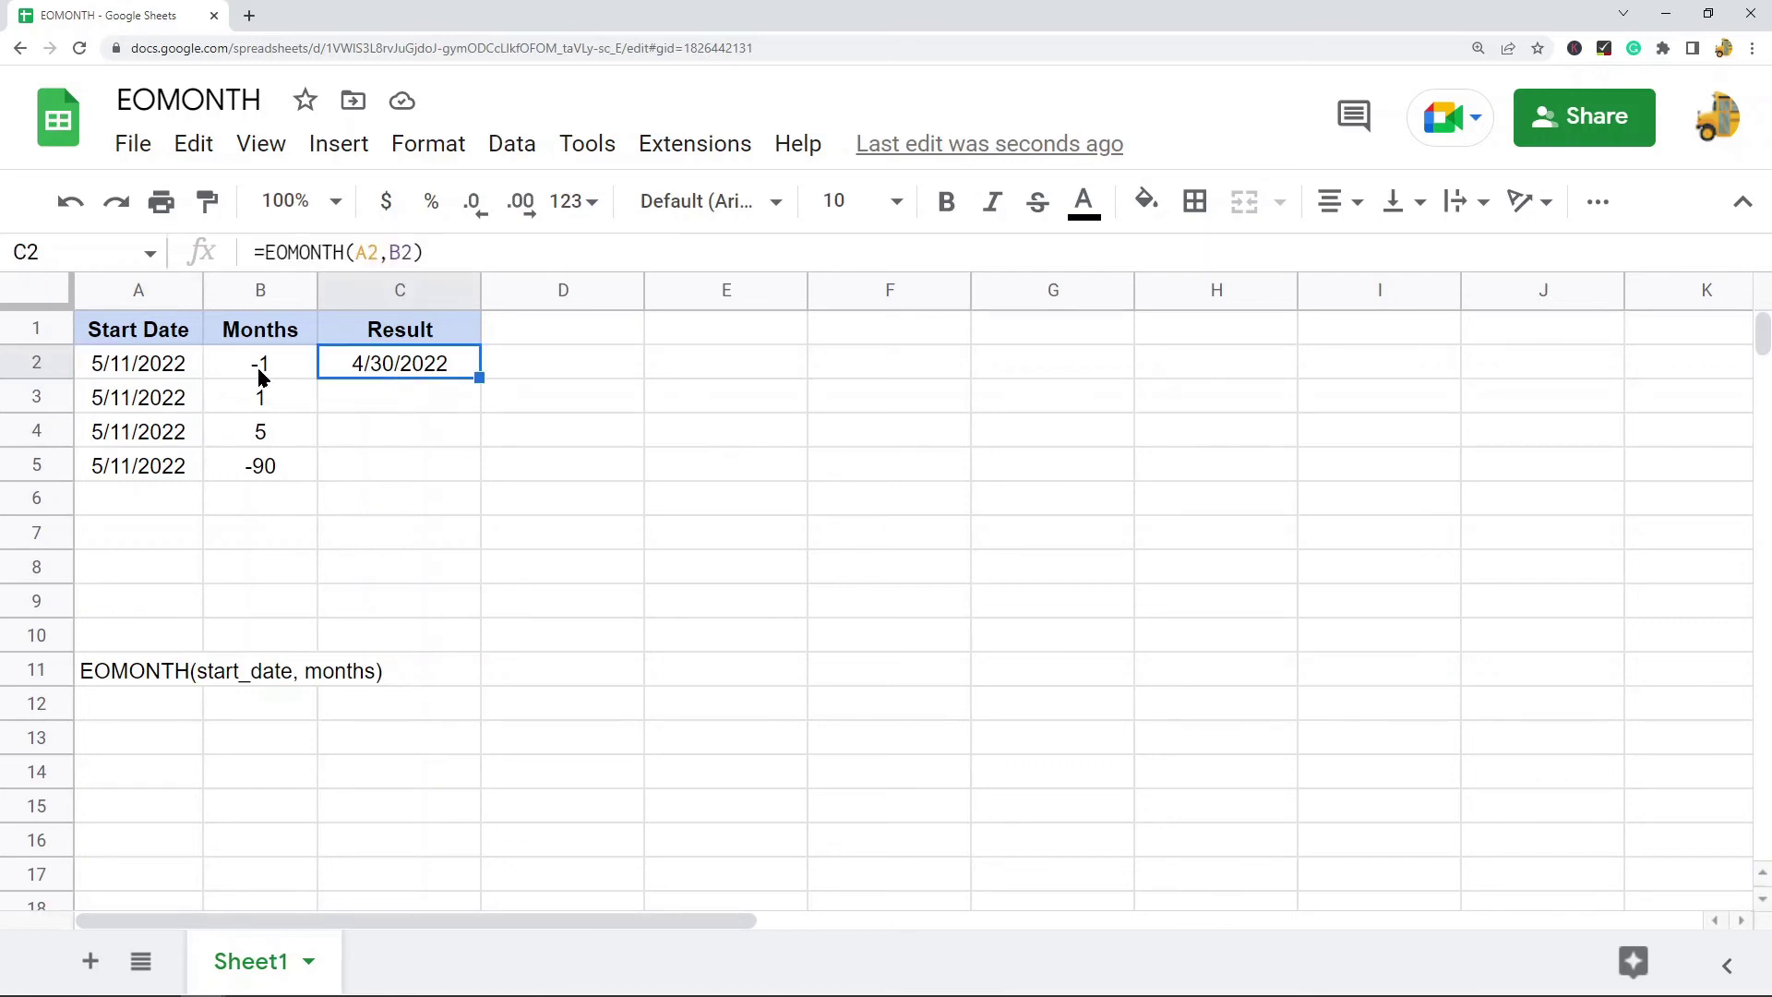
{"action": "left_click", "coordinate": [260, 373]}
{"action": "left_click", "coordinate": [395, 373]}
{"action": "key", "text": "ctrl+c"}
{"action": "left_click", "coordinate": [365, 393]}
{"action": "key", "text": "ctrl+v"}
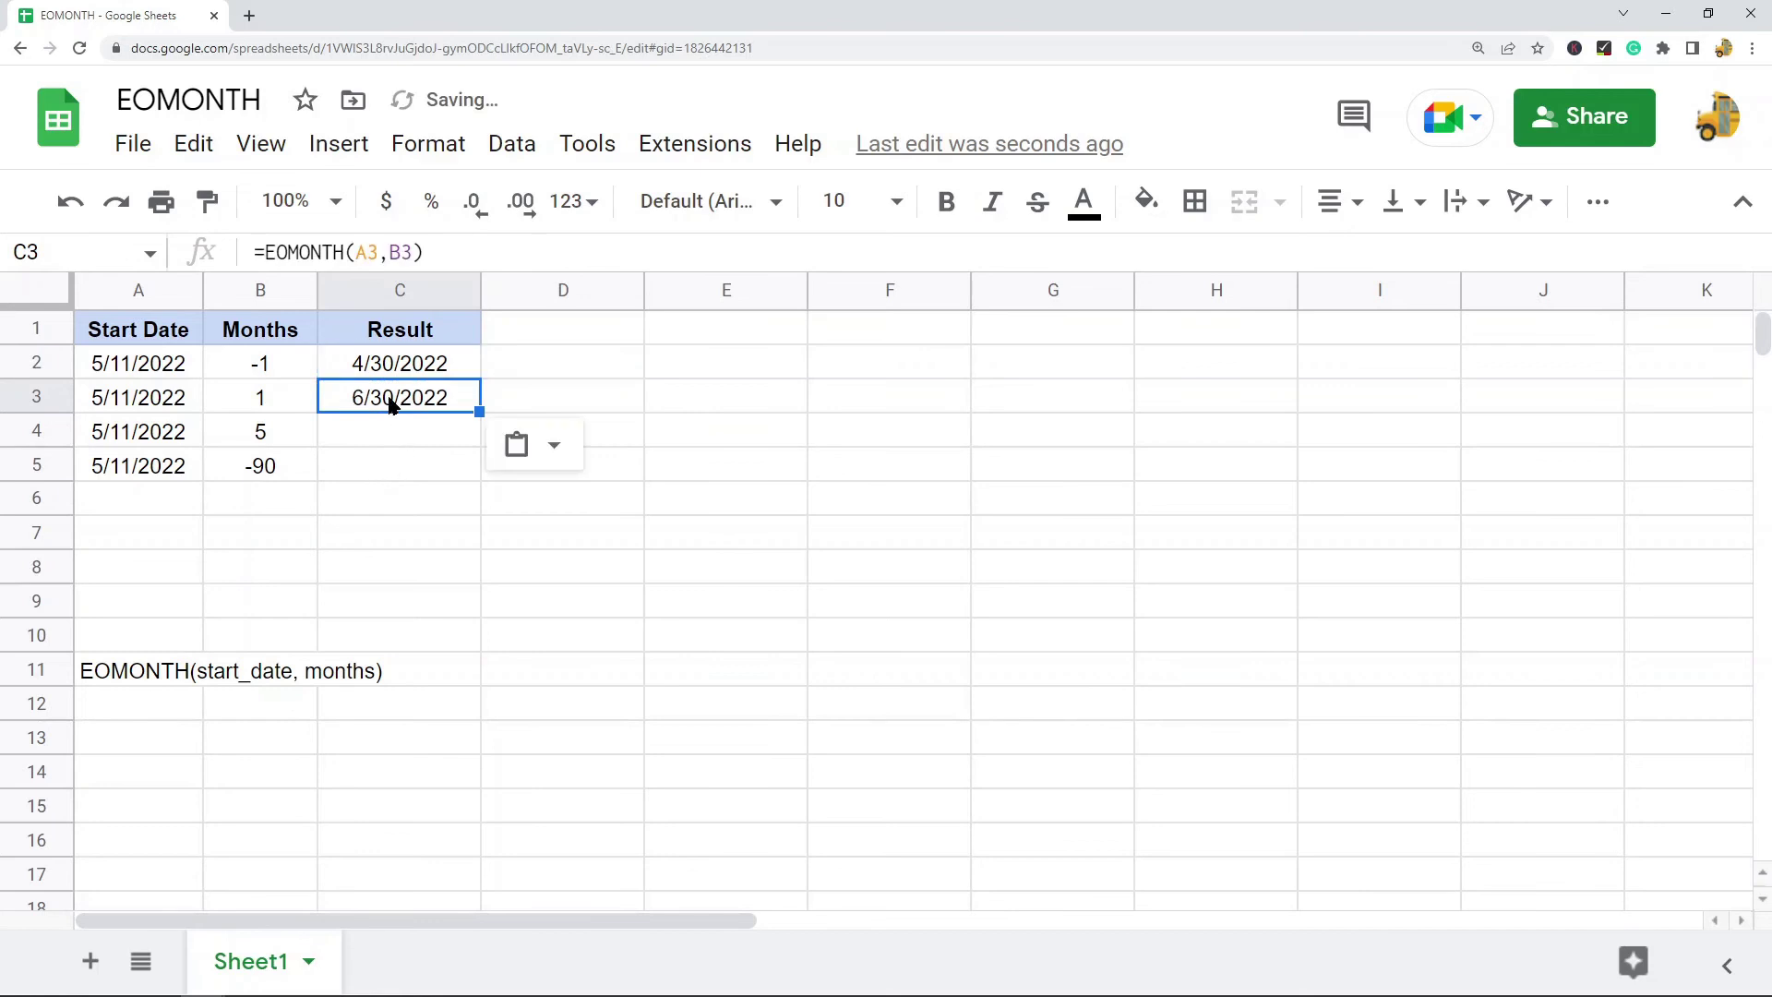
Copy the formula down into C4 and C5, returning 10/31/2022 and 11/30/2014
{"action": "left_click", "coordinate": [134, 406]}
{"action": "left_click", "coordinate": [288, 407]}
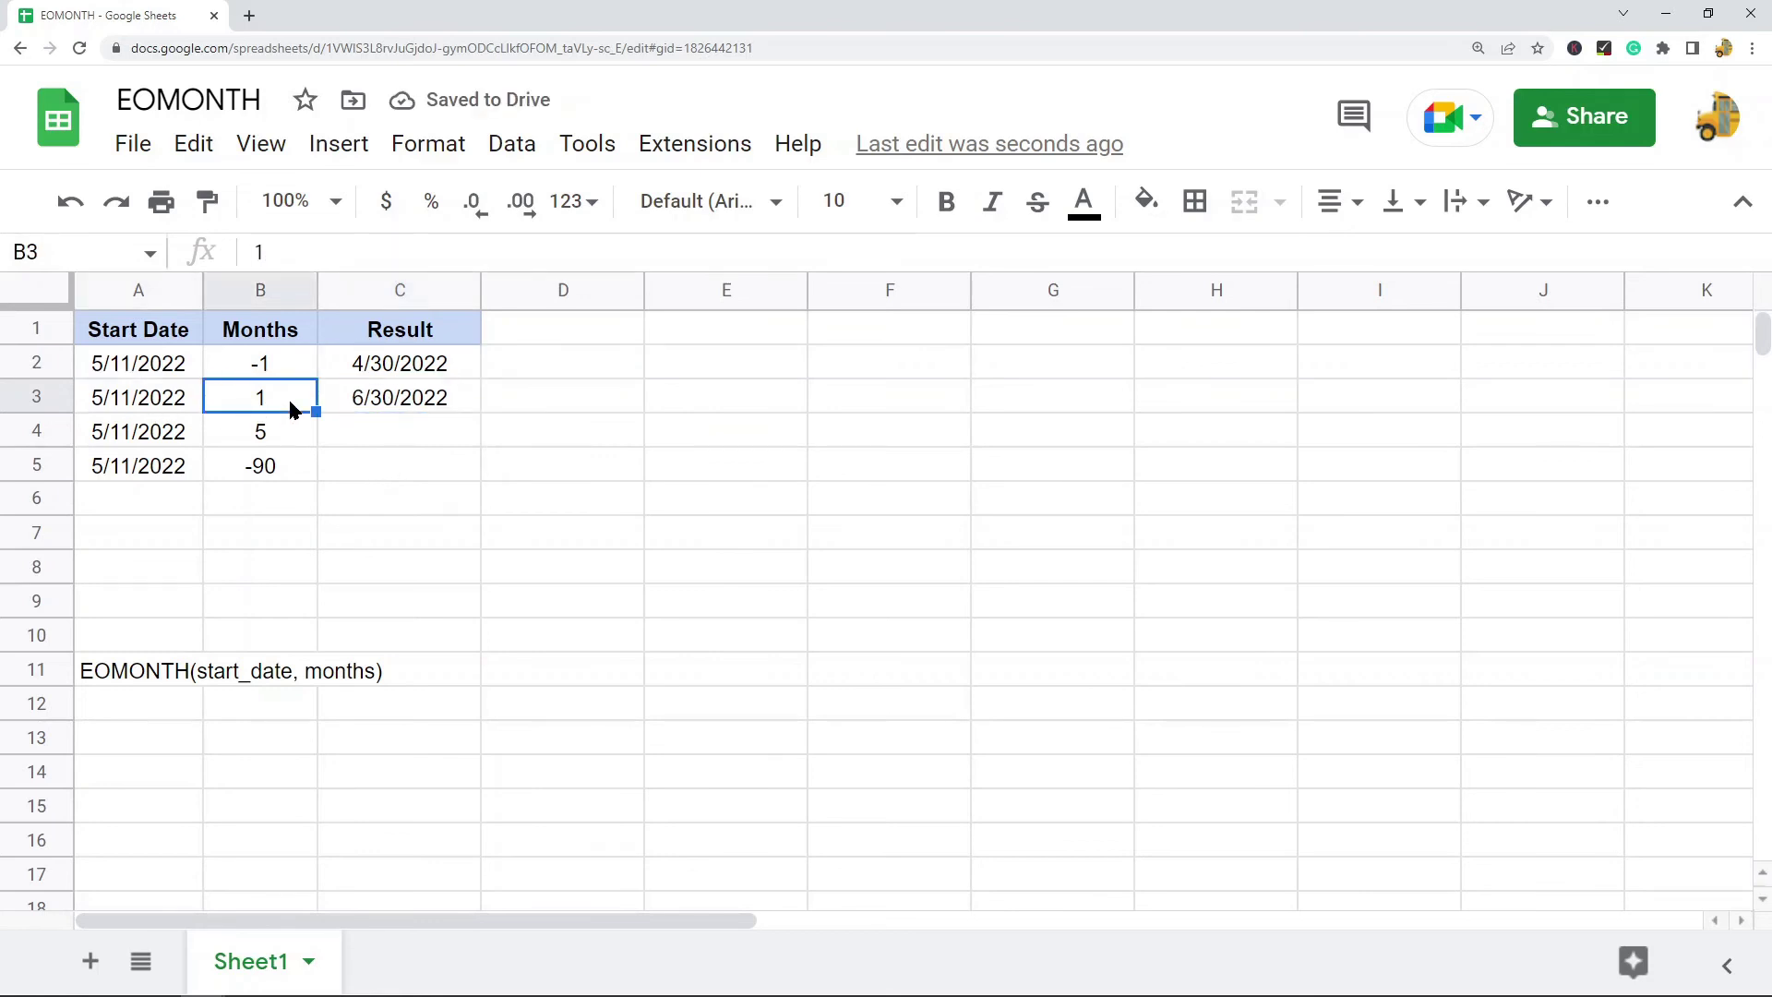
{"action": "left_click", "coordinate": [401, 411]}
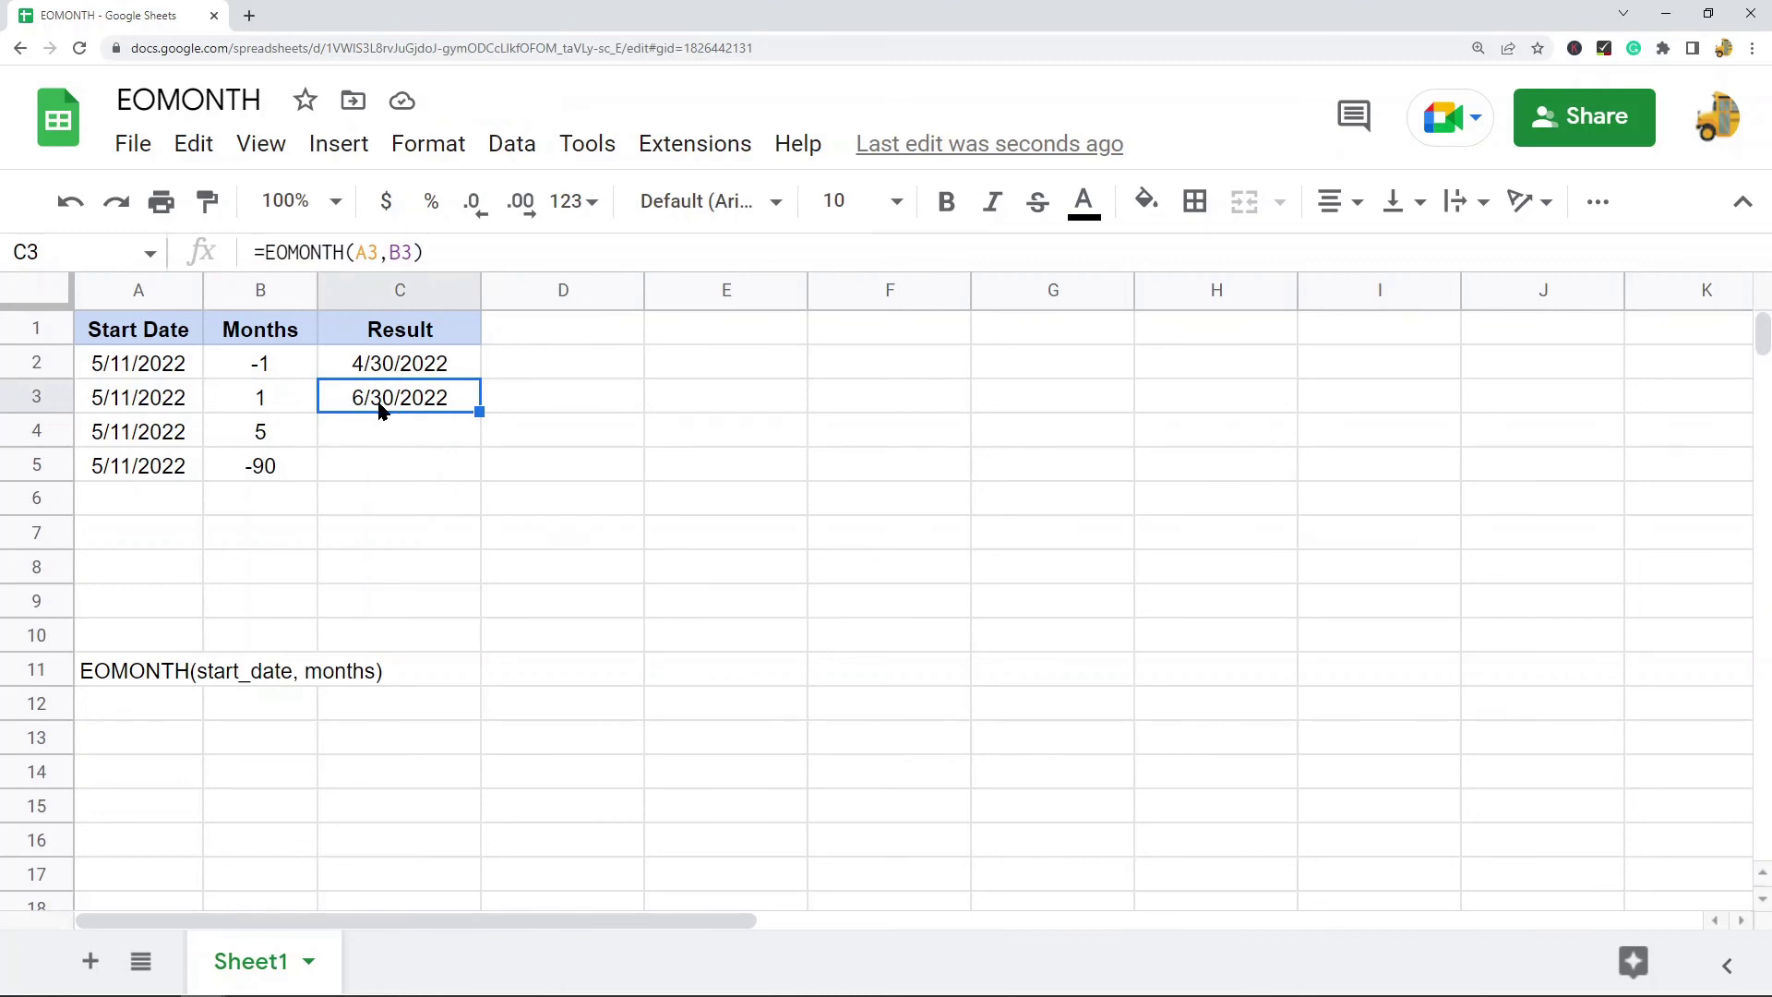
{"action": "key", "text": "ctrl+c"}
{"action": "left_click", "coordinate": [391, 429]}
{"action": "key", "text": "ctrl+v"}
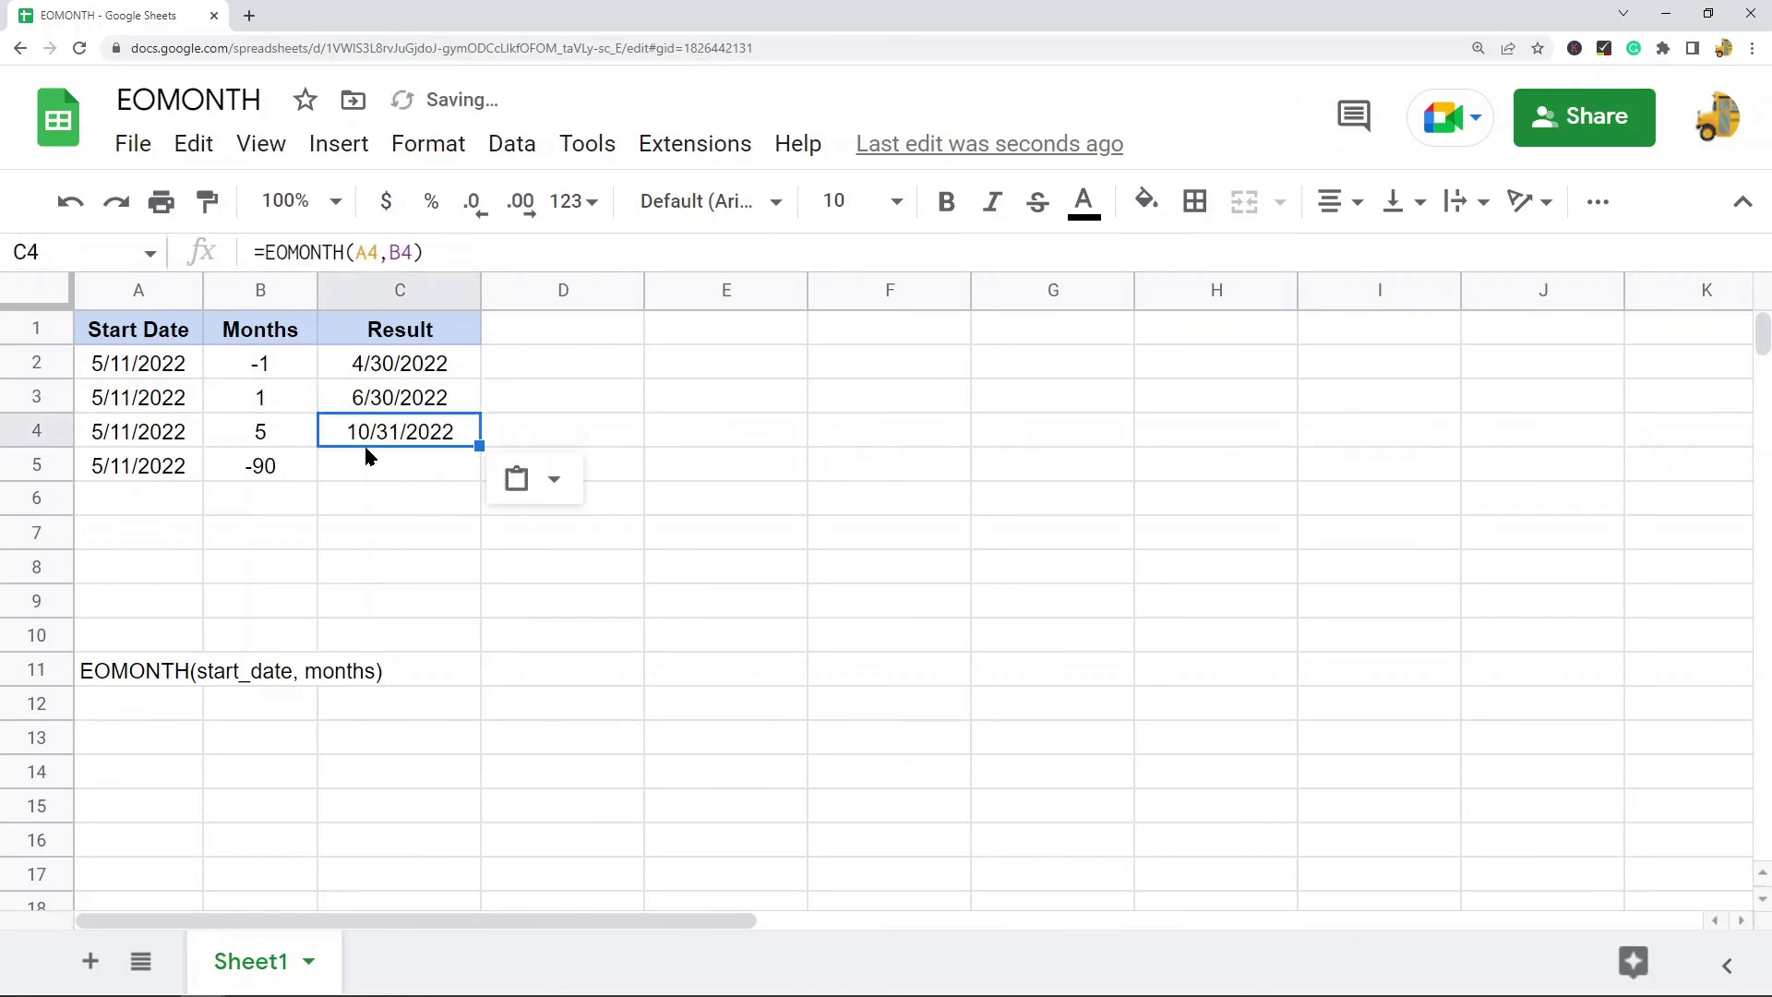
{"action": "left_click", "coordinate": [261, 439]}
{"action": "left_click", "coordinate": [389, 447]}
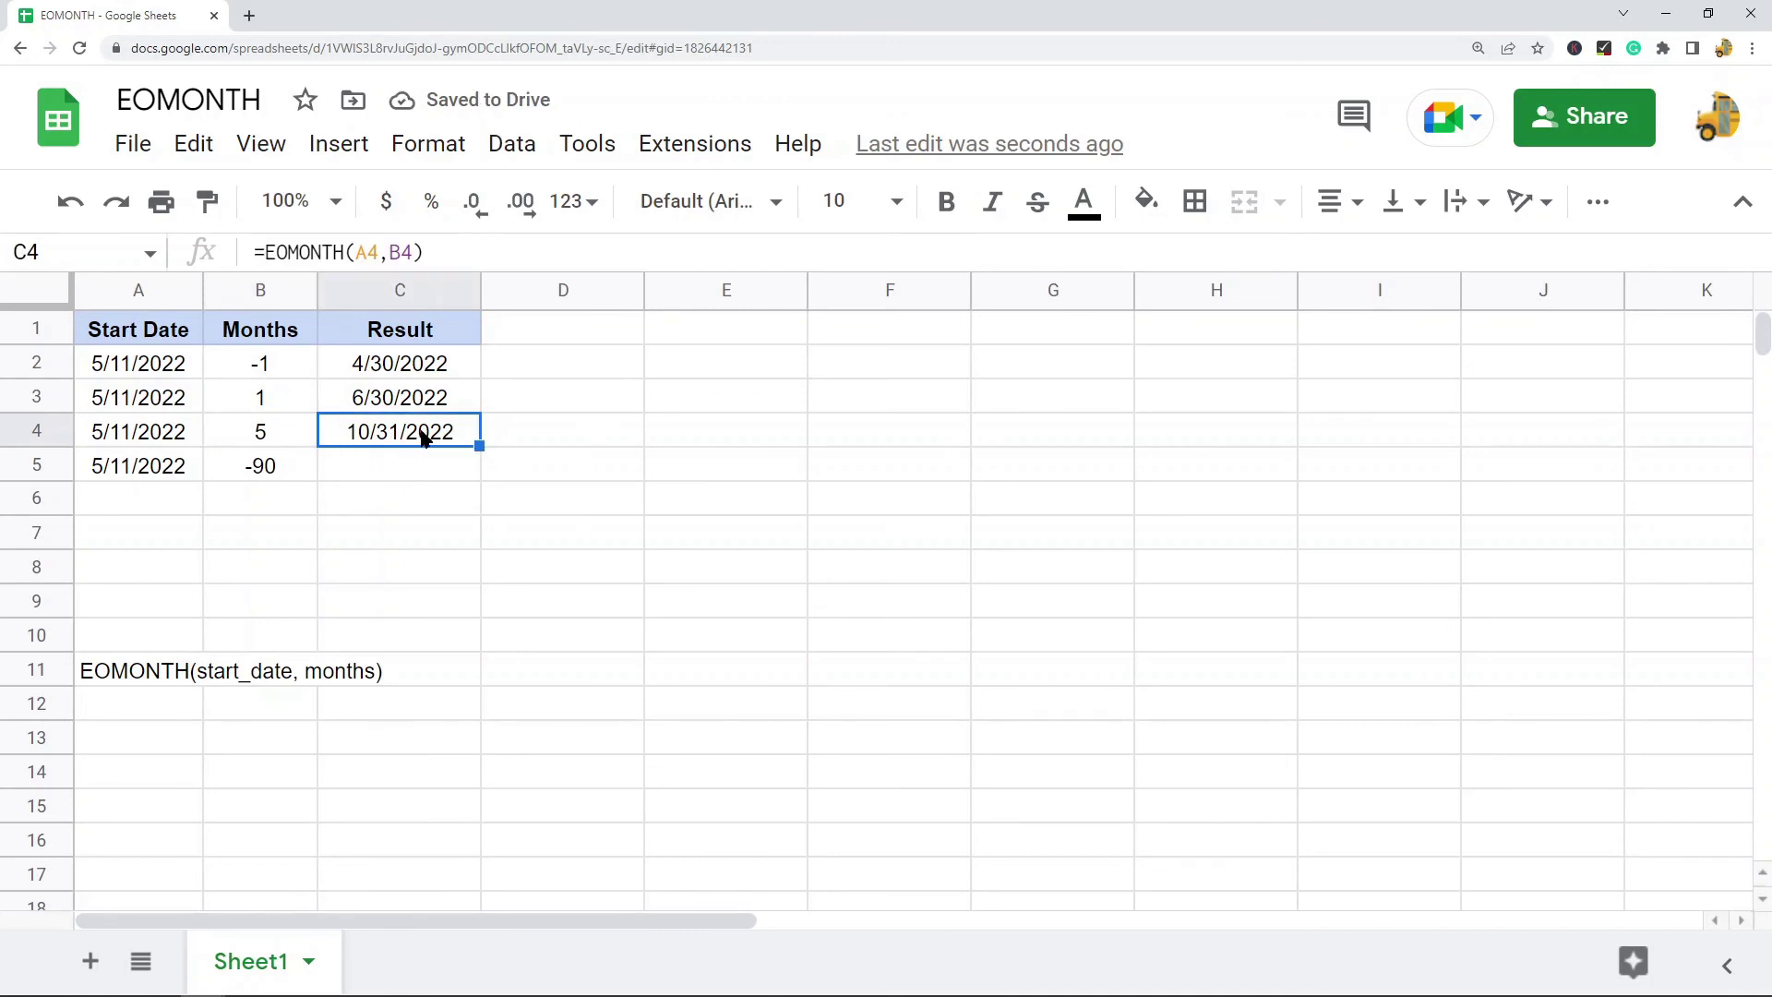
{"action": "key", "text": "ctrl+c"}
{"action": "left_click", "coordinate": [388, 461]}
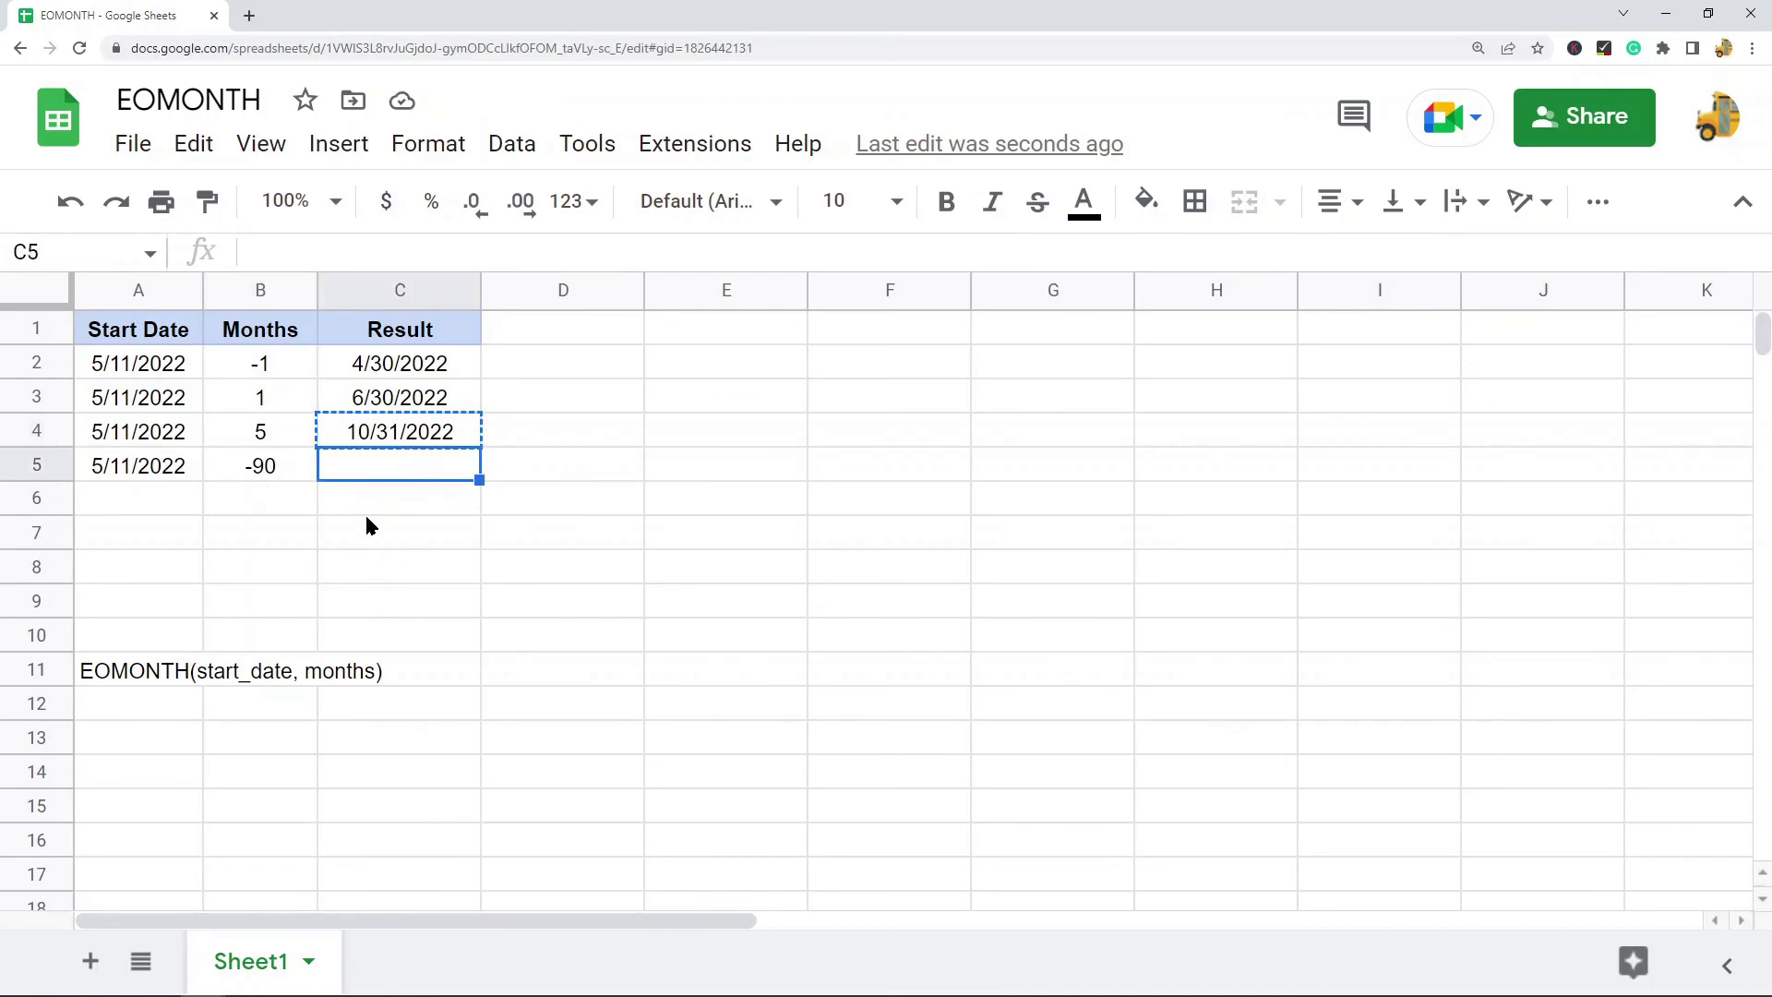
{"action": "key", "text": "ctrl+v"}
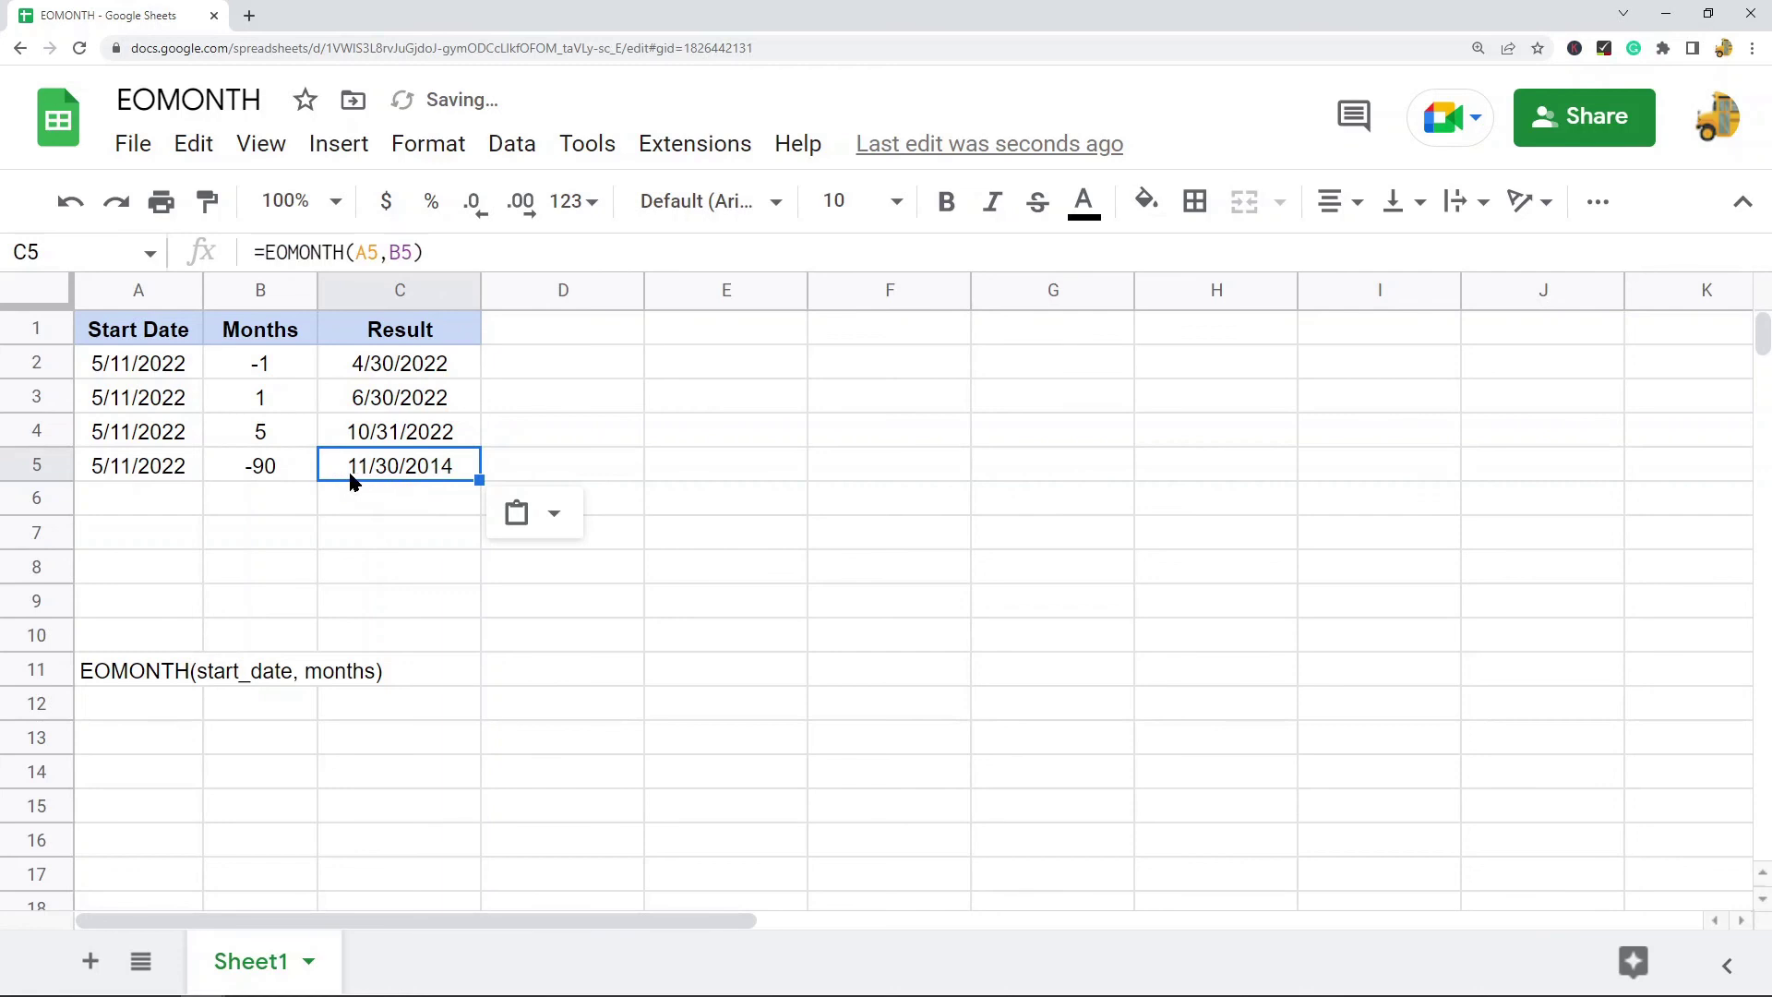